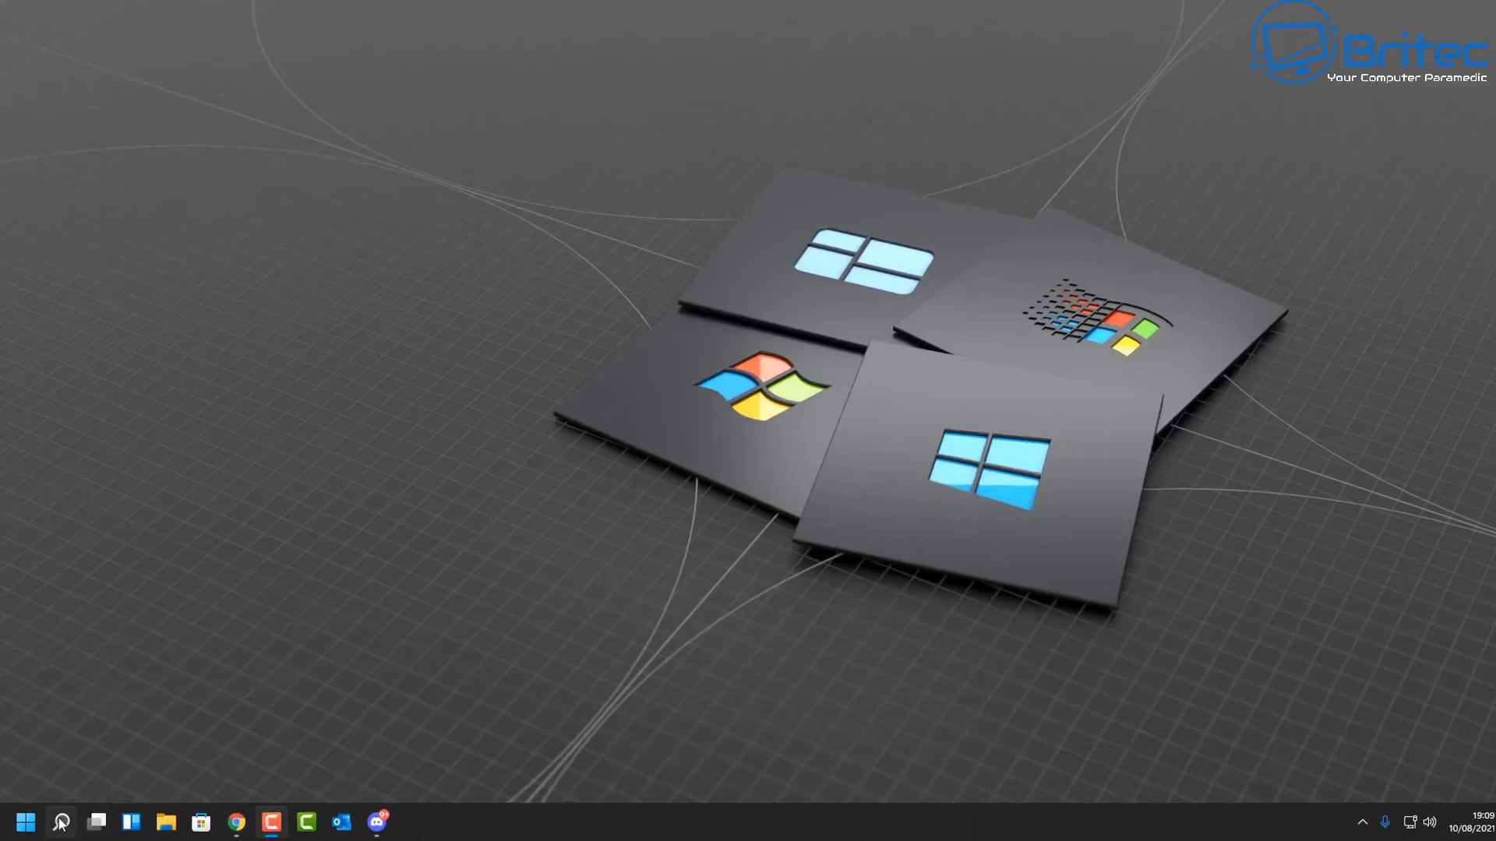
# Step: Search for netplwiz and launch User Accounts
pyautogui.click(61, 823)
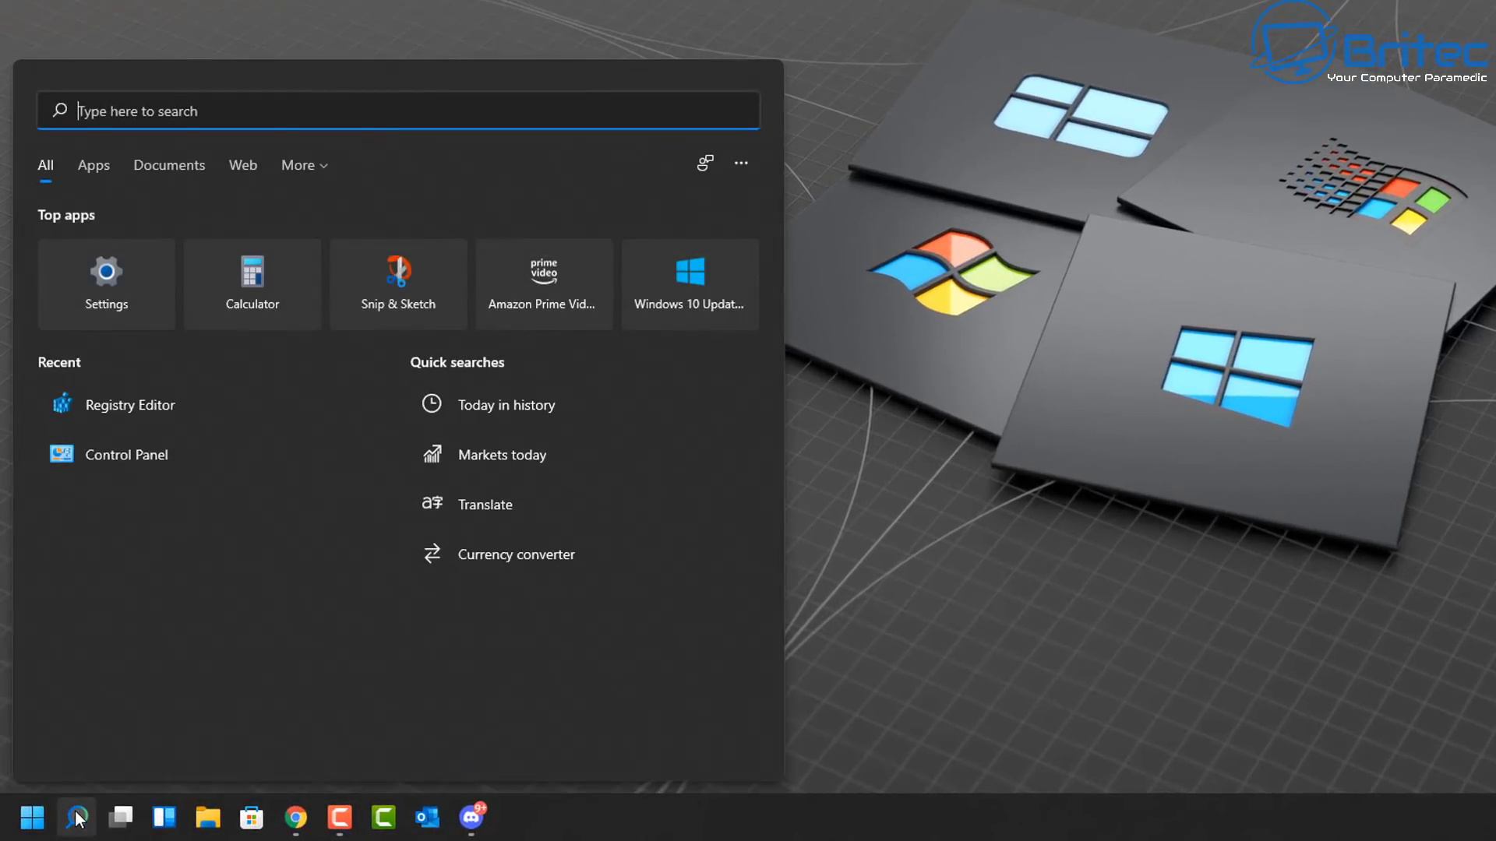
pyautogui.write('net')
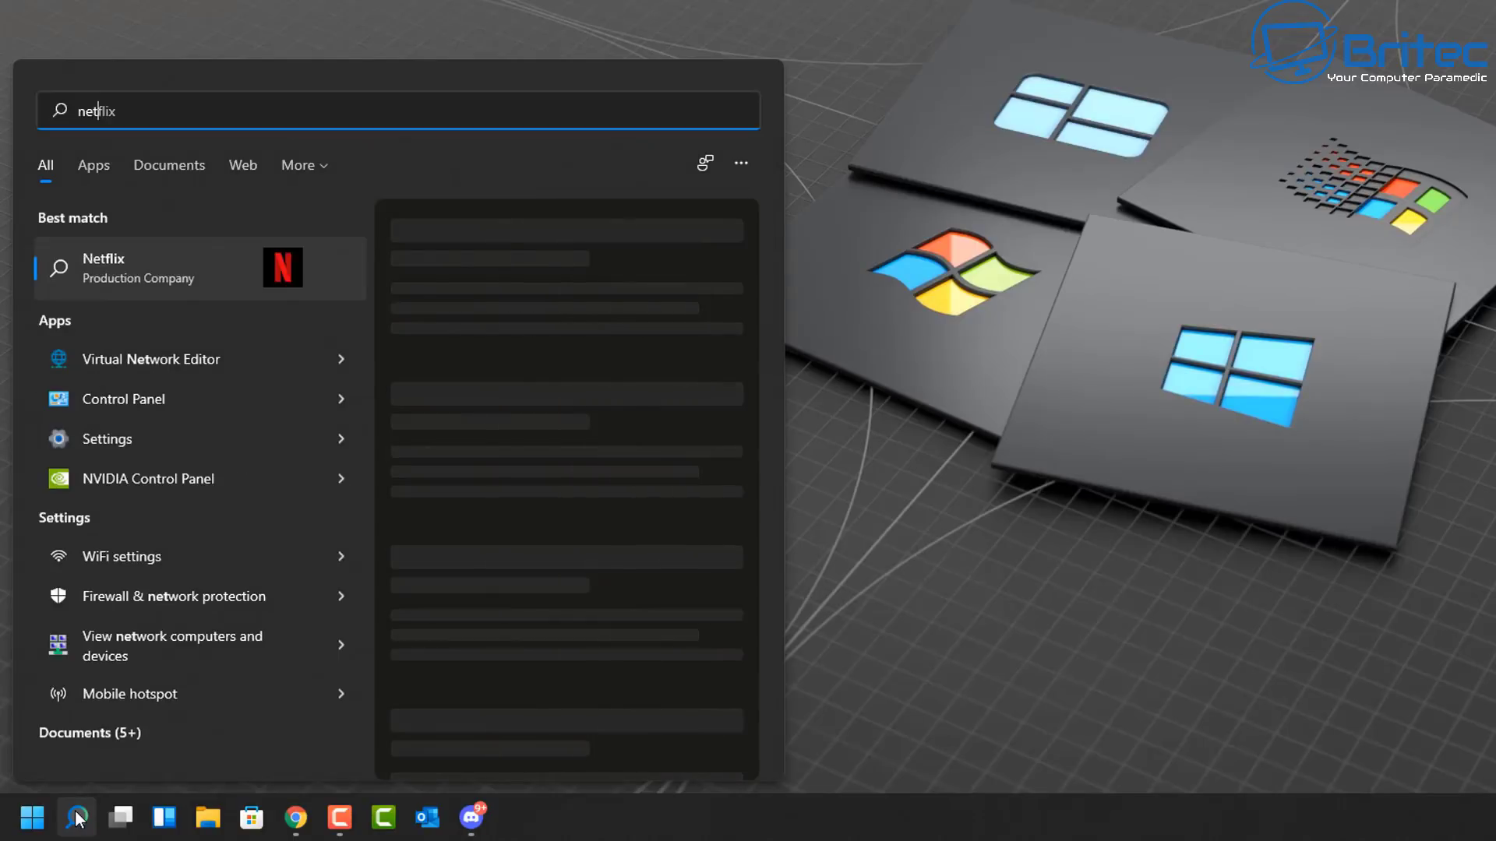
pyautogui.write('plwiz')
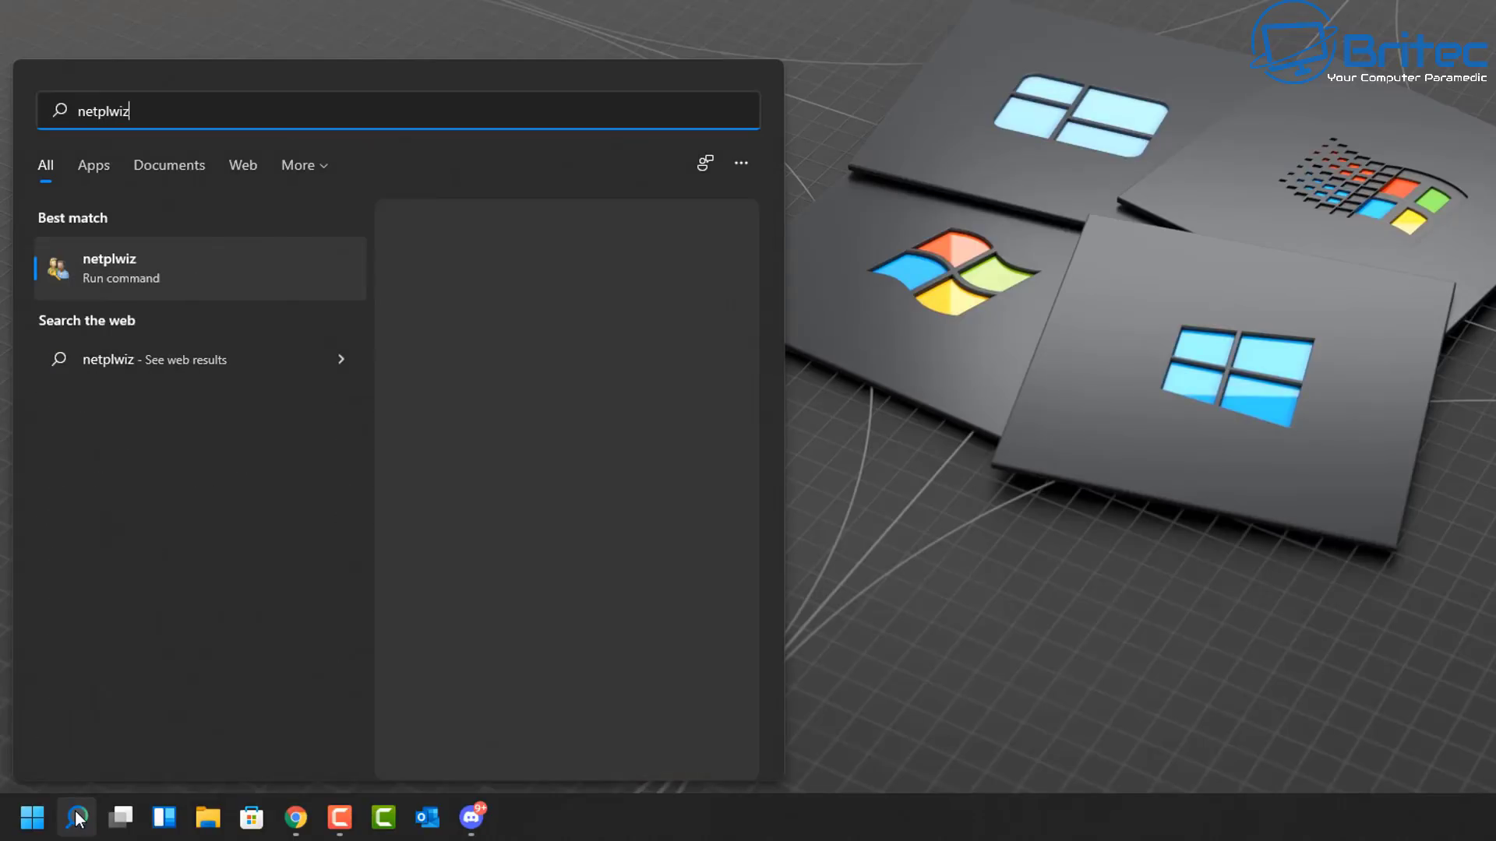
pyautogui.click(138, 264)
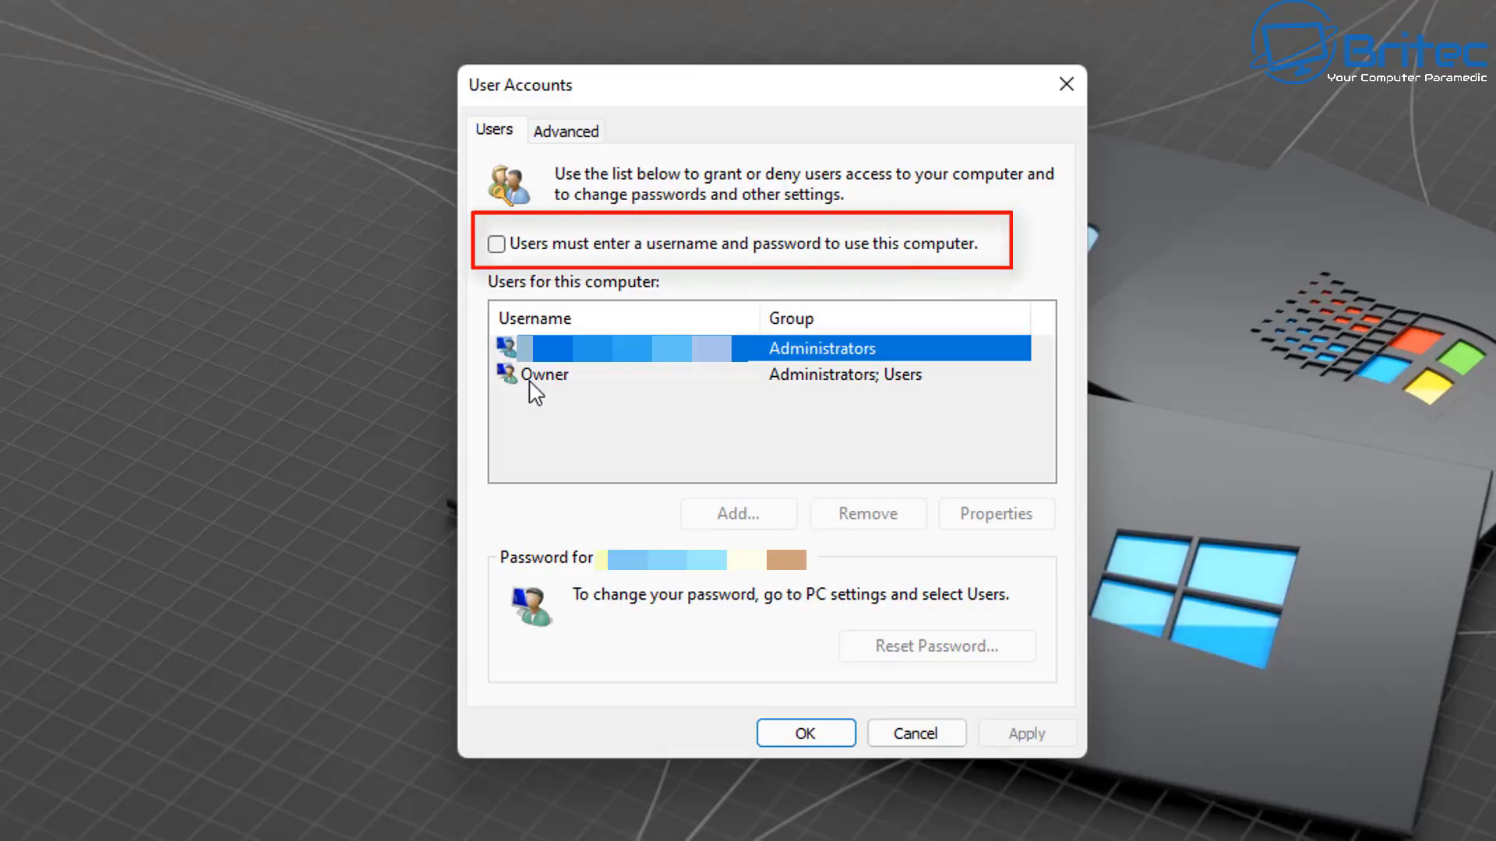
# Step: Uncheck 'Users must enter a username and password to use this computer' and apply
pyautogui.click(496, 243)
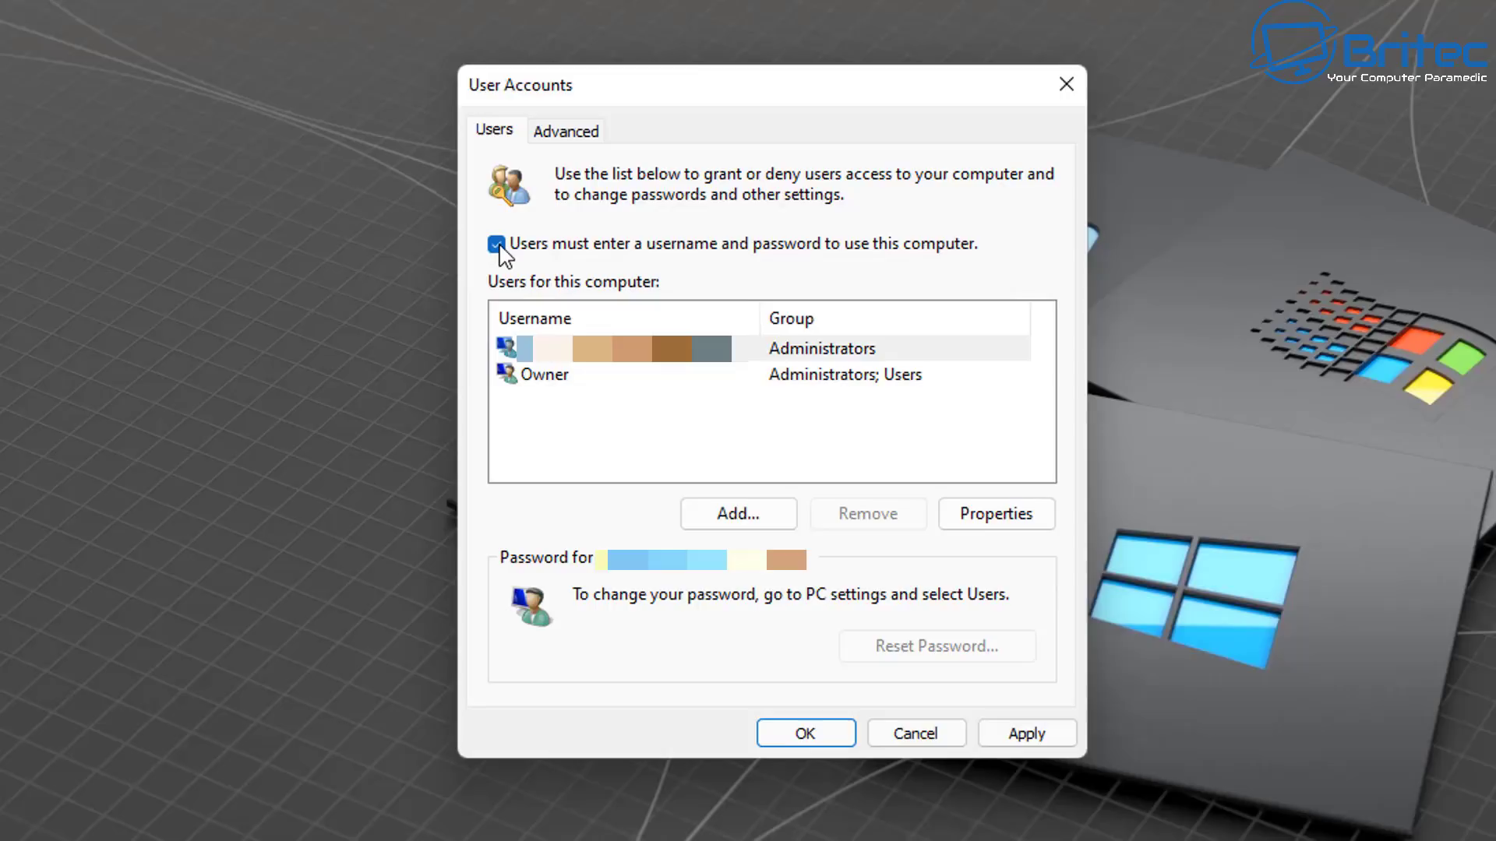
pyautogui.click(497, 245)
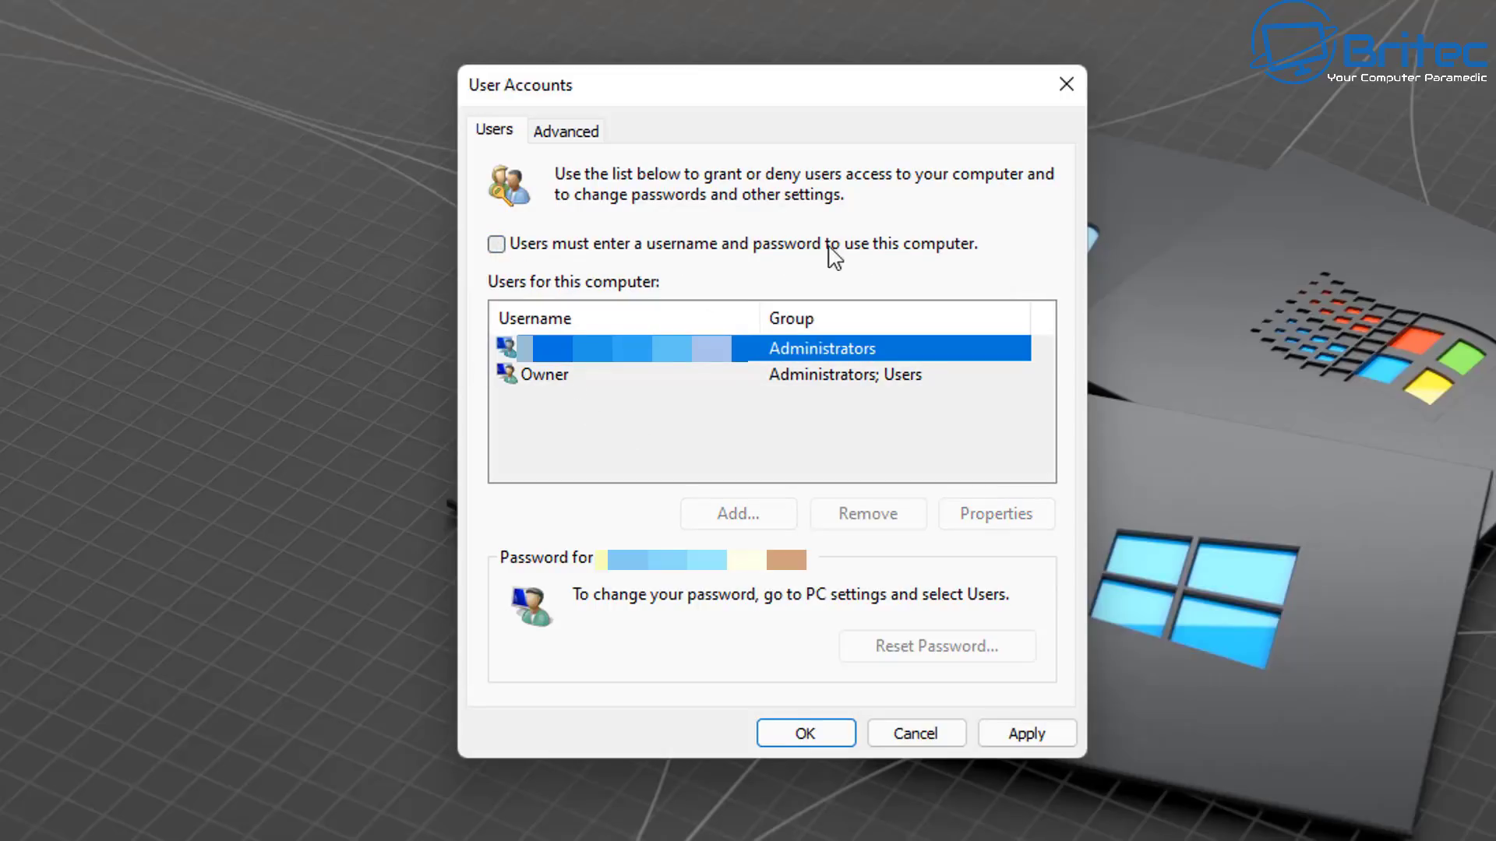
pyautogui.click(496, 245)
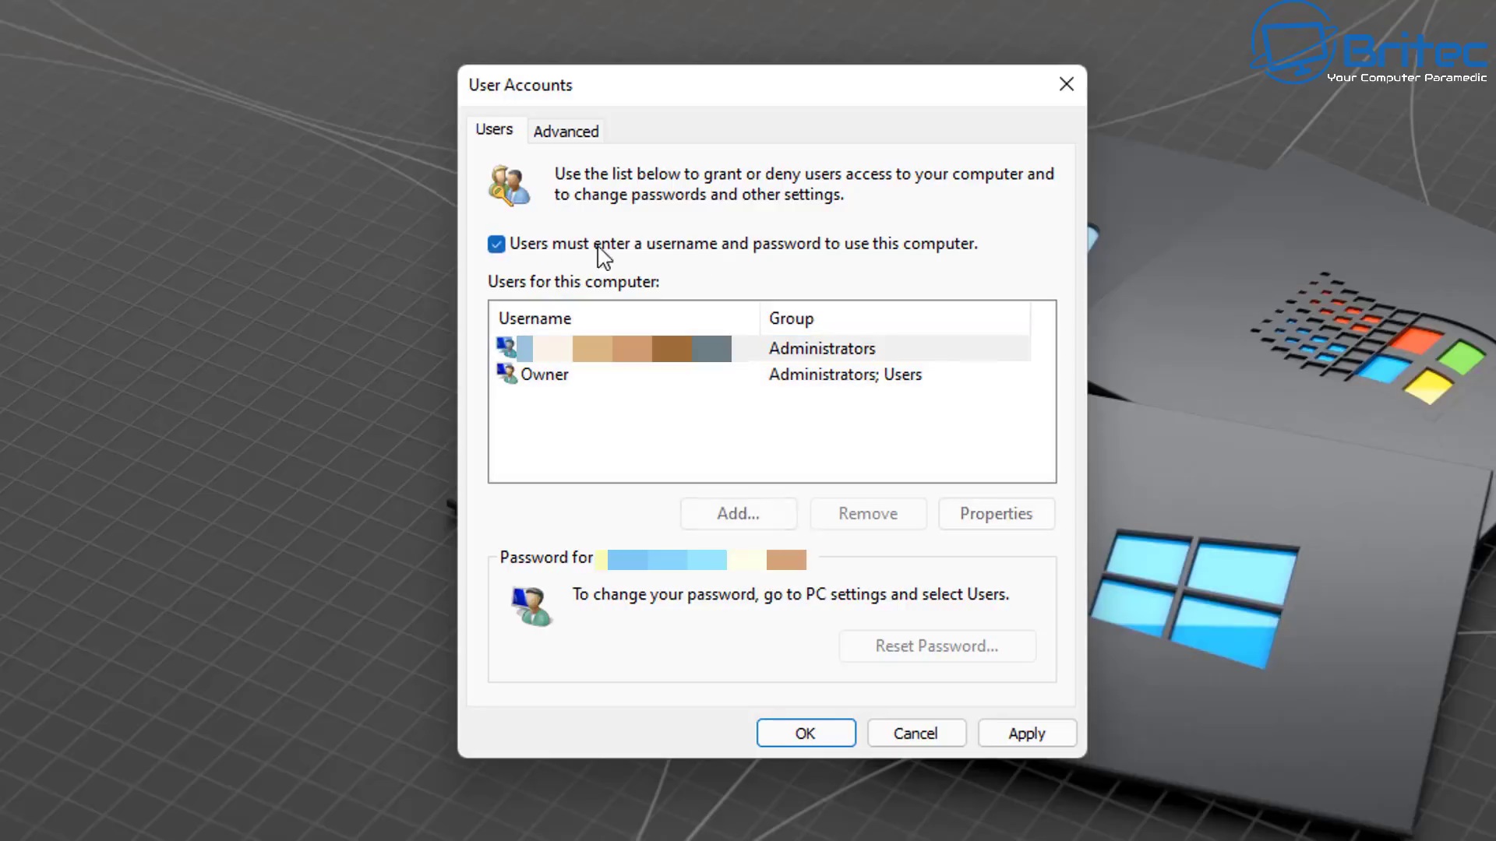
pyautogui.click(499, 247)
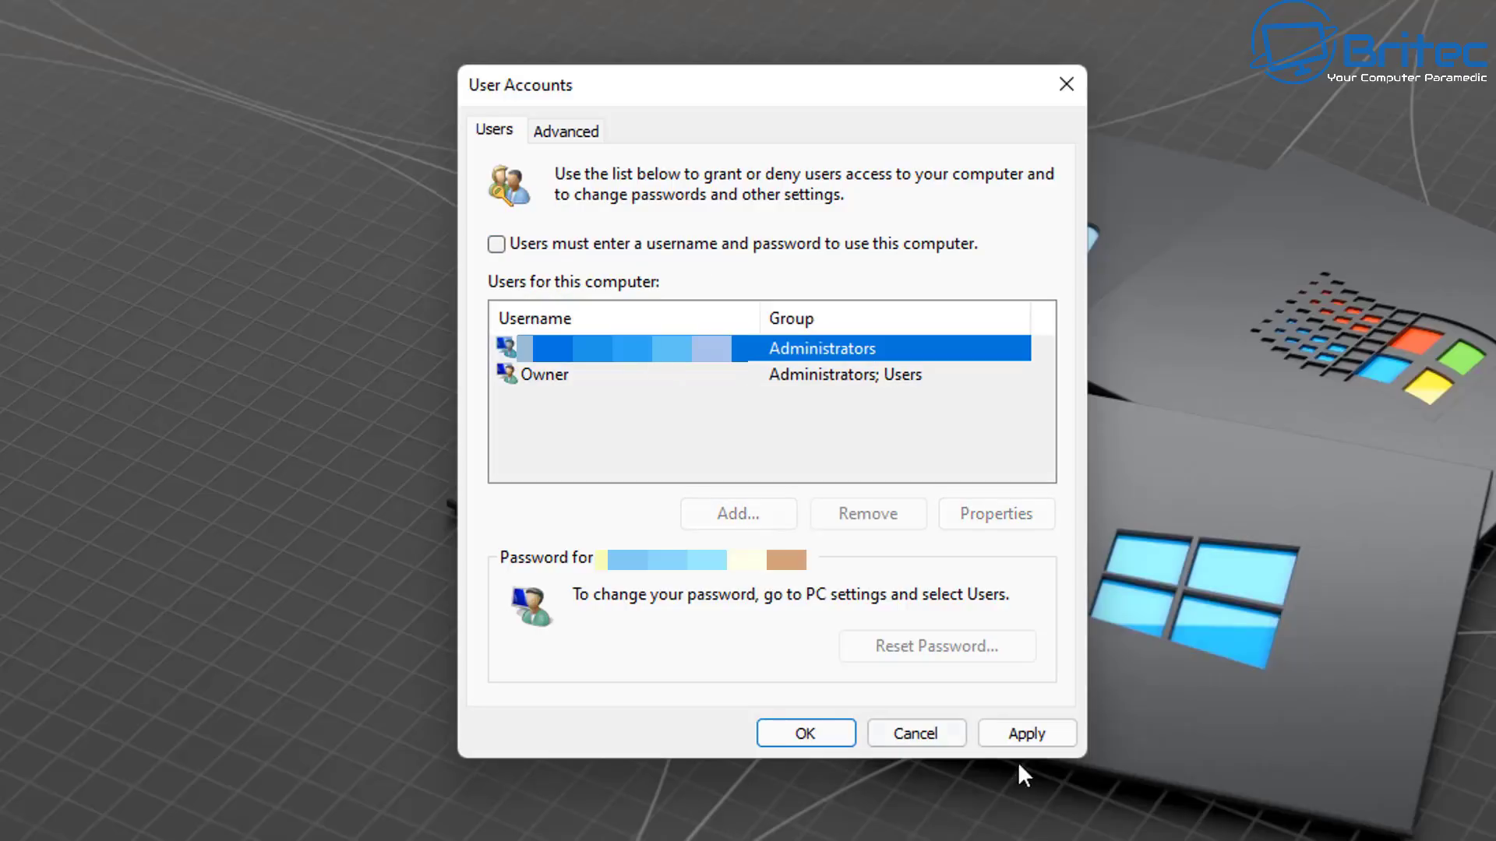
pyautogui.click(1027, 735)
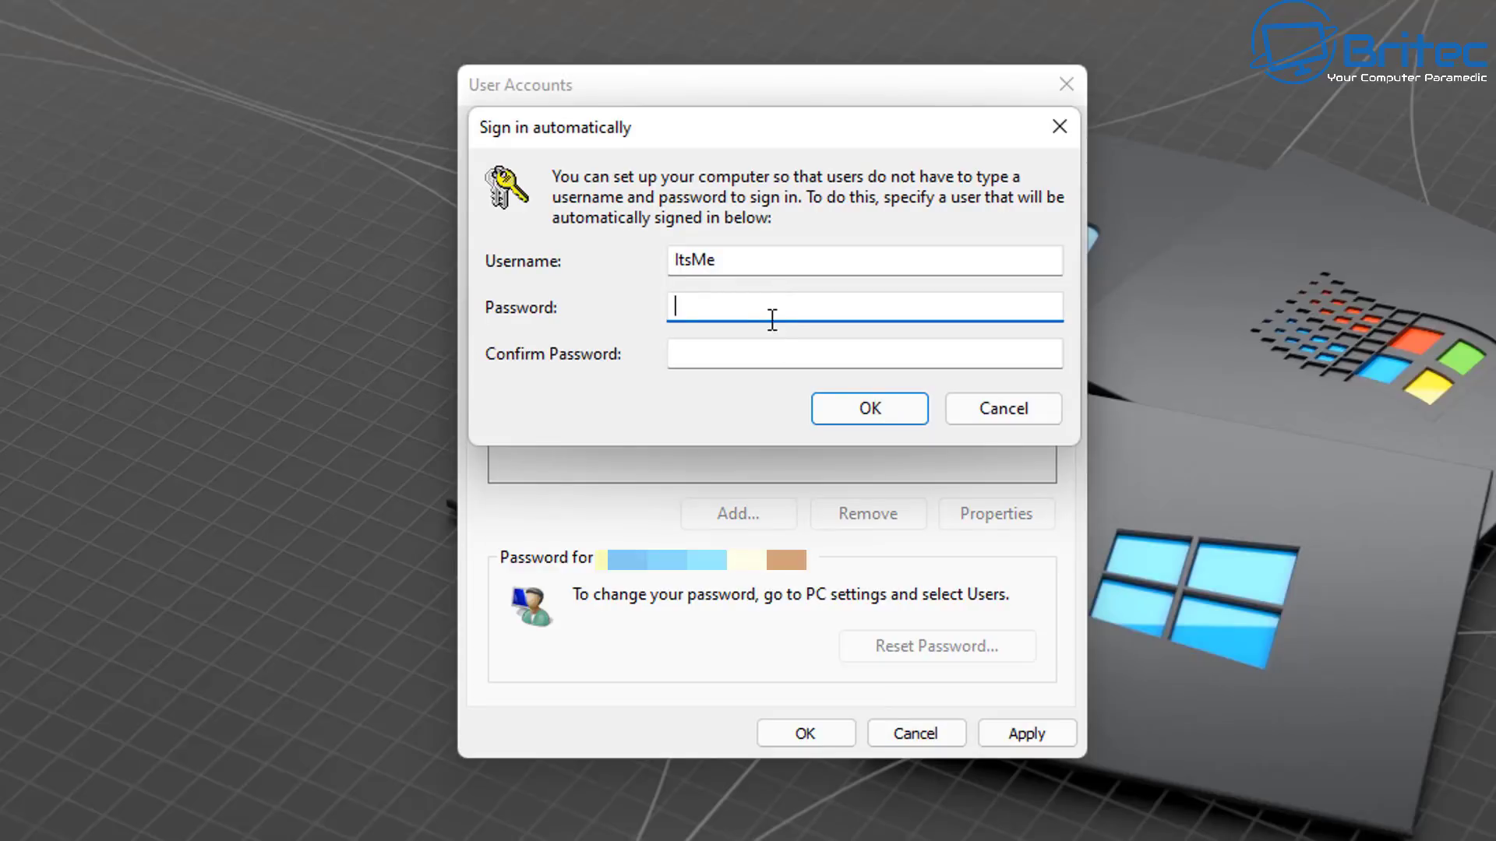
# Step: Enter and confirm the account password for automatic sign-in, then close User Accounts with OK
pyautogui.write('••••••••••••')
pyautogui.click(685, 352)
pyautogui.write('••••••••••••')
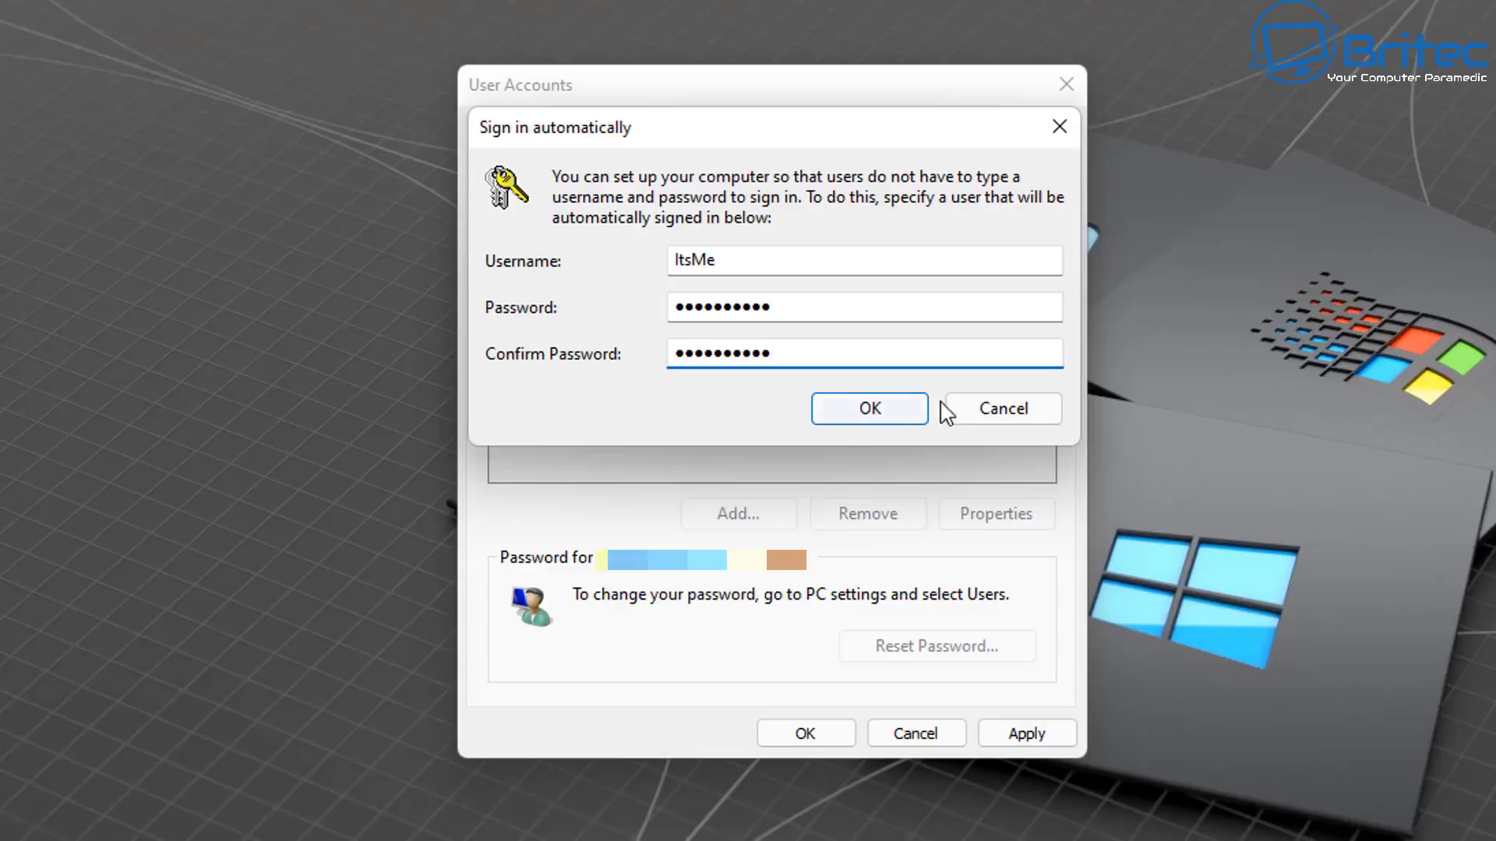
pyautogui.click(871, 411)
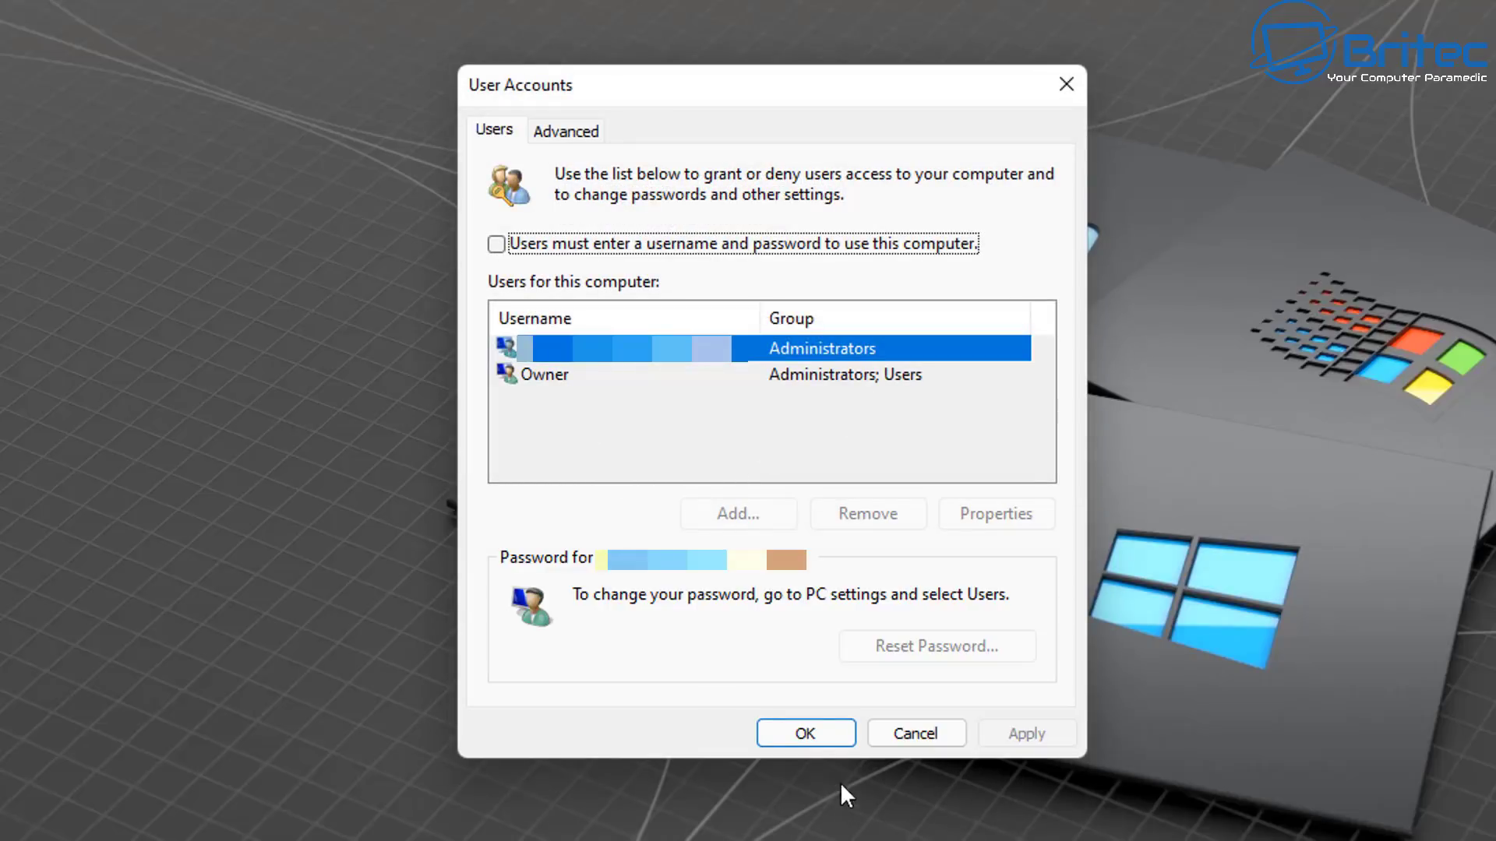
pyautogui.click(815, 741)
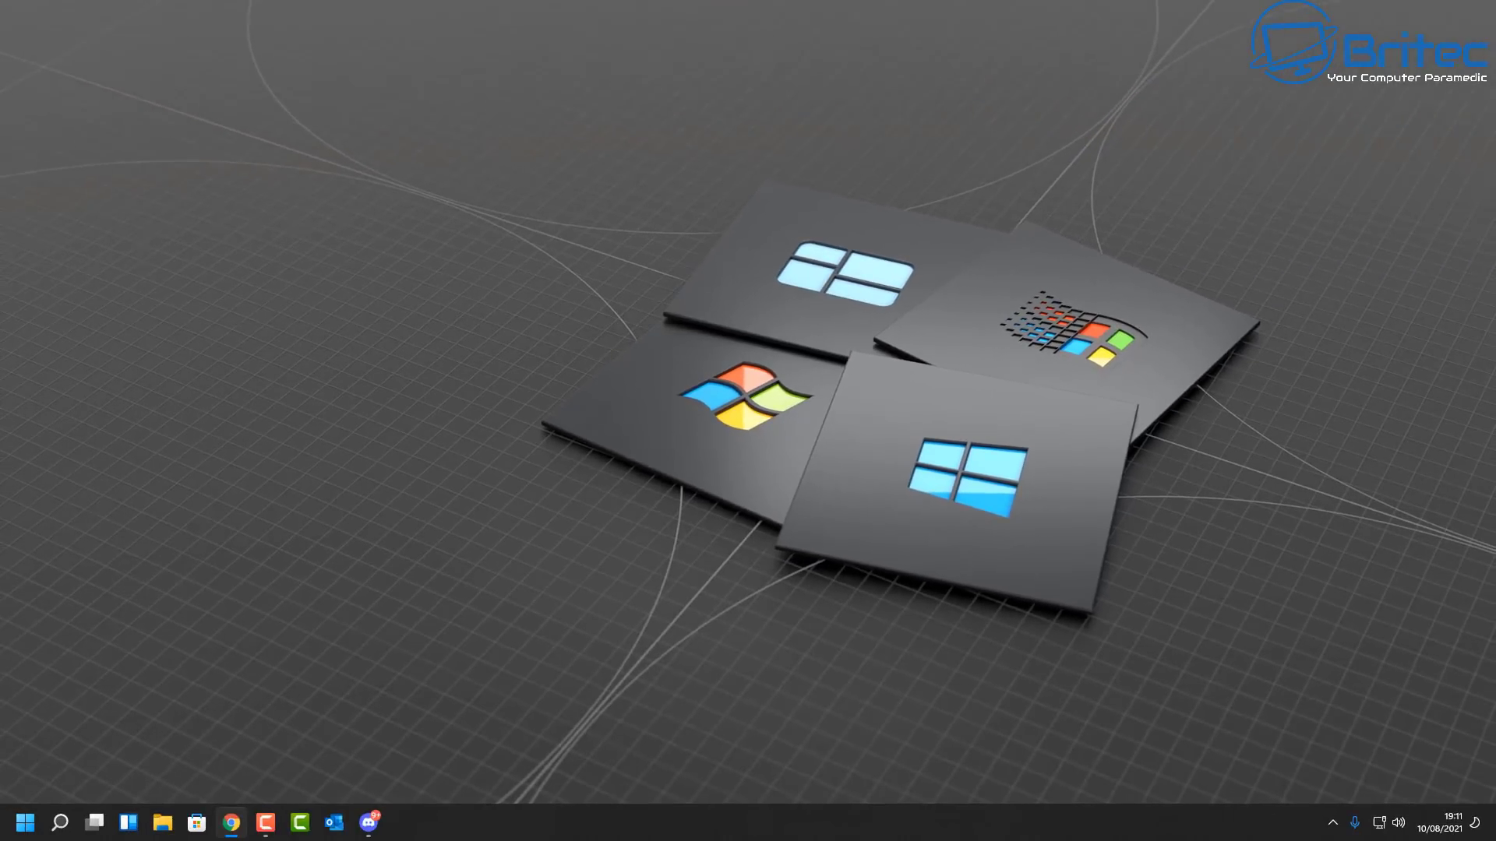
# Step: Open Local Users and Groups from search and list the local user accounts
pyautogui.press('super+s')
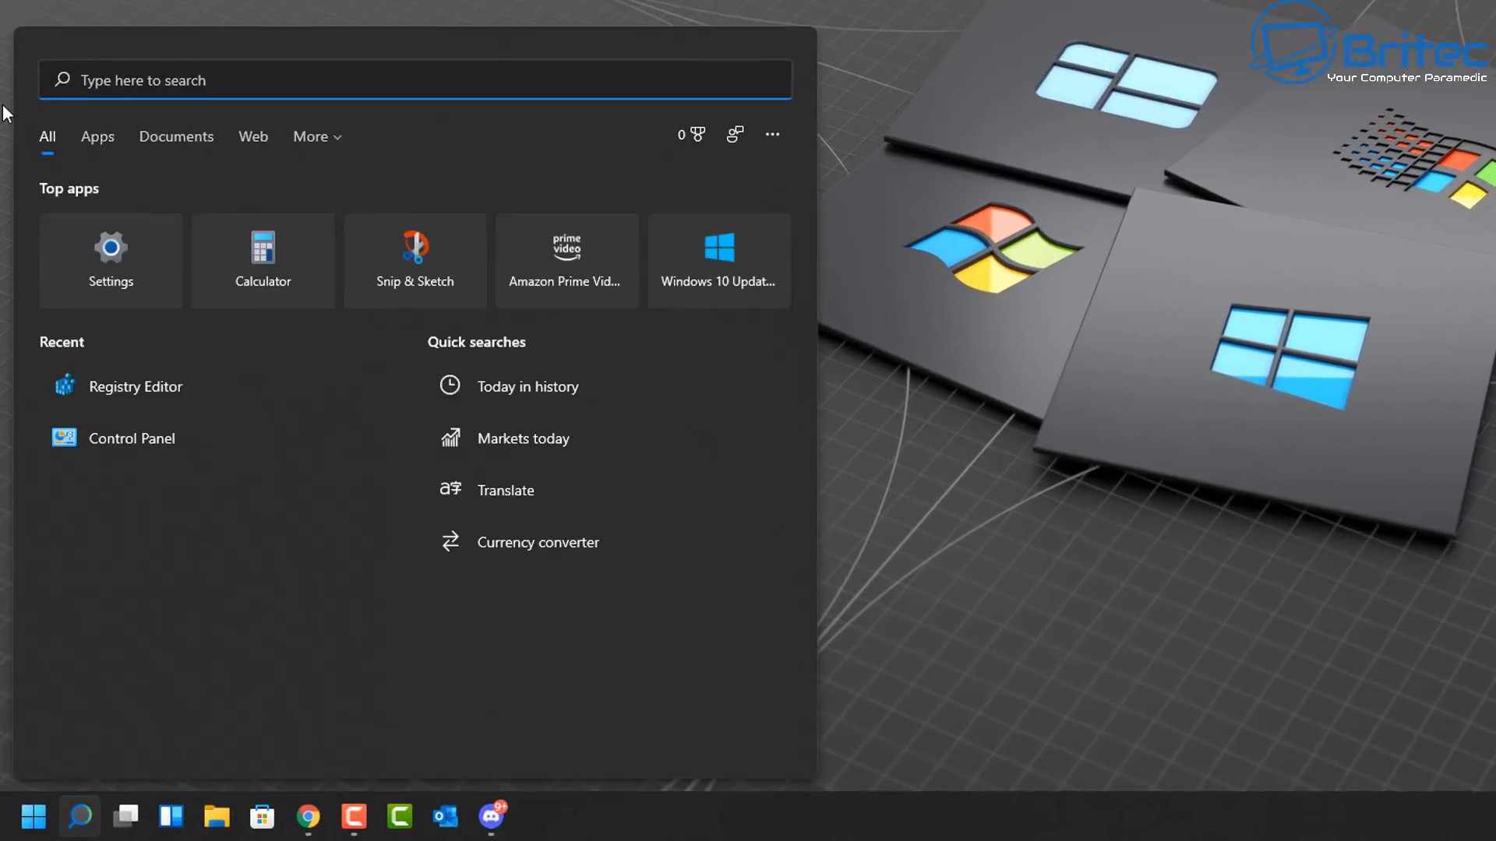
pyautogui.write('lush')
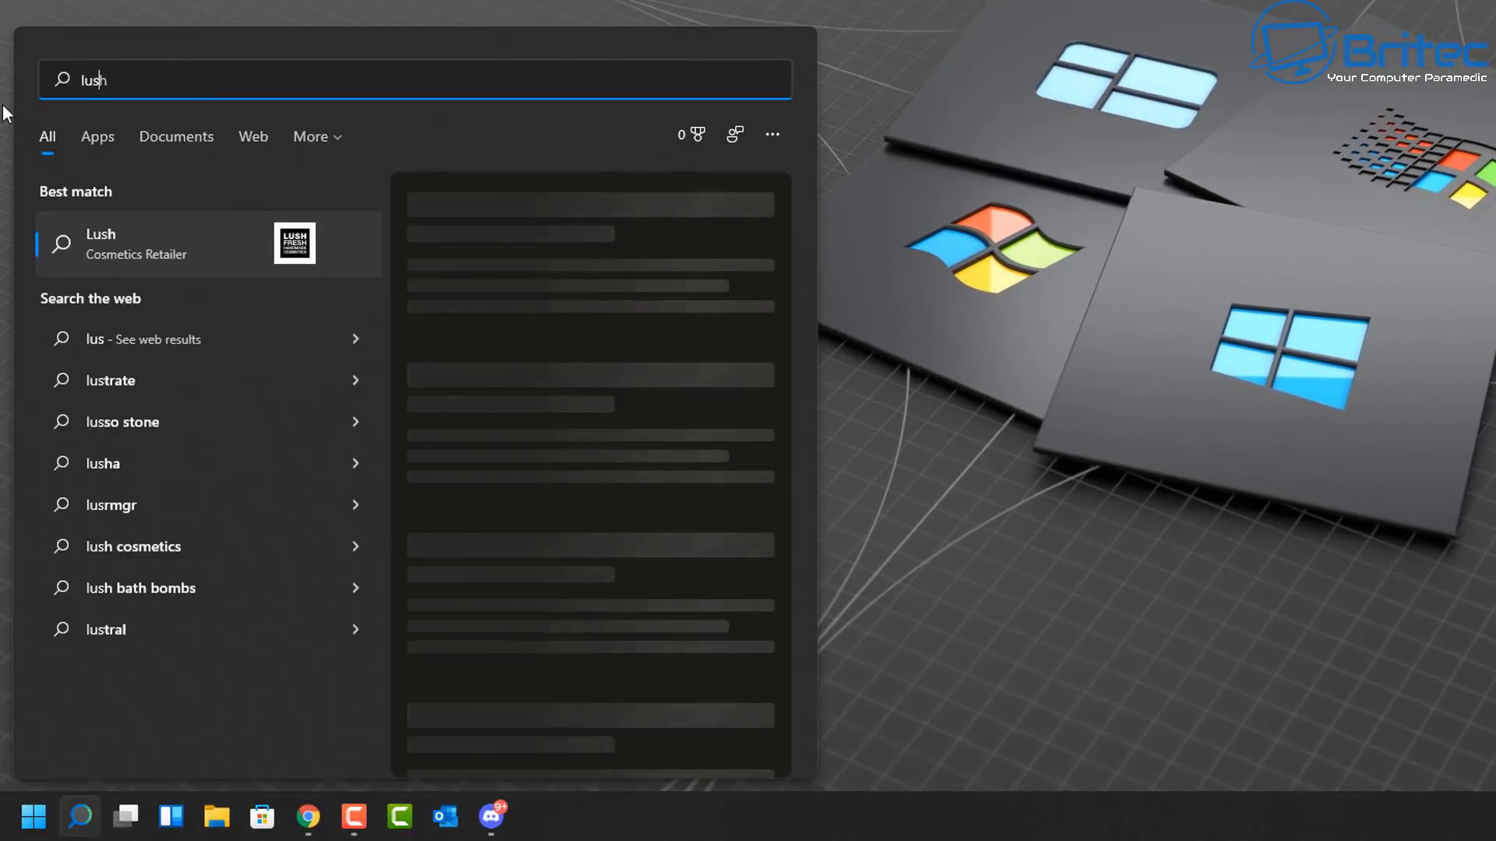
pyautogui.write('rmgr')
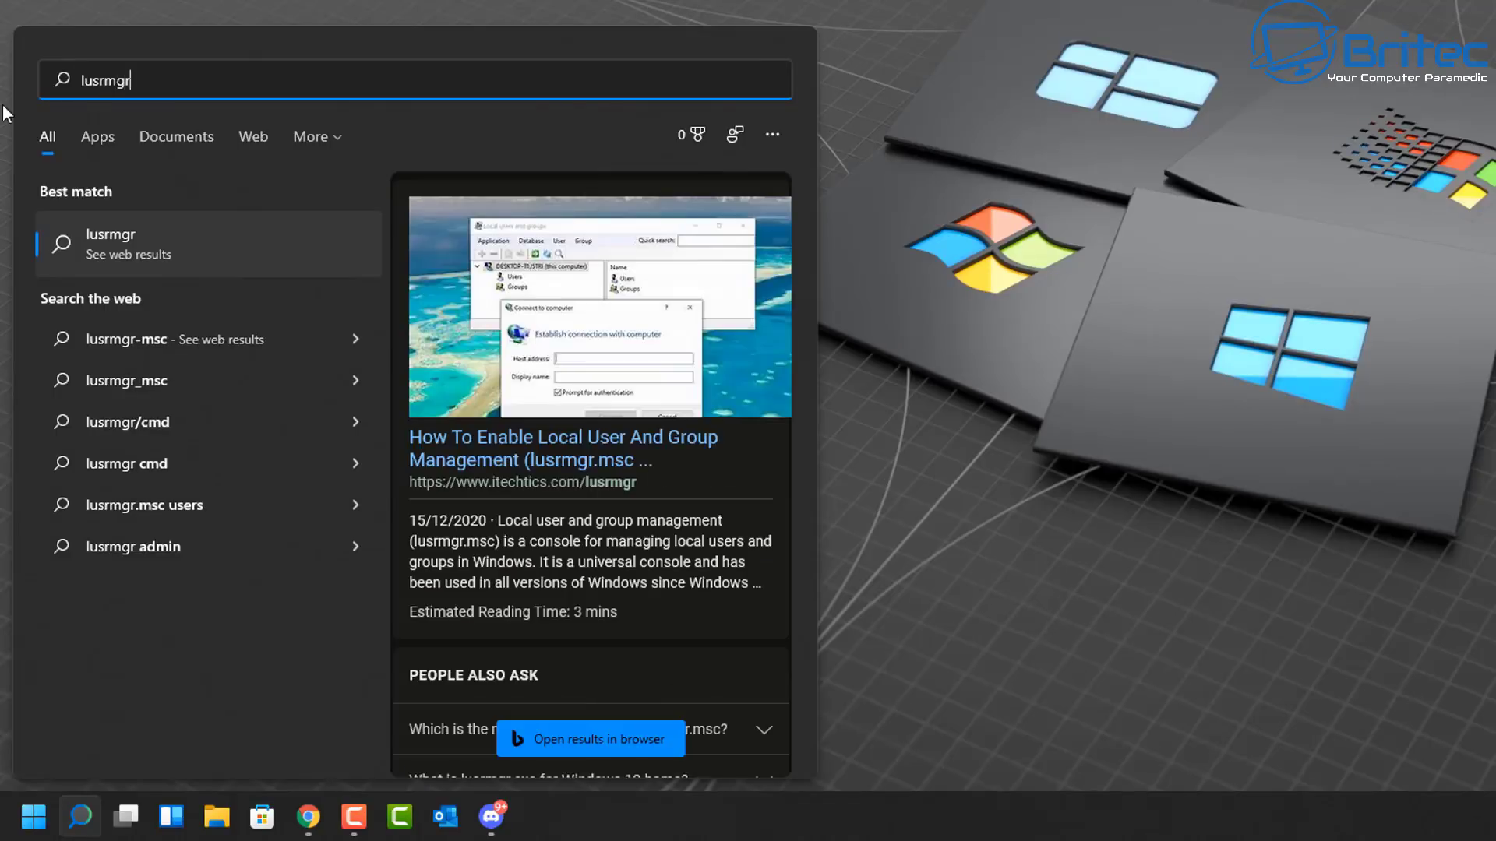
pyautogui.write('.msc')
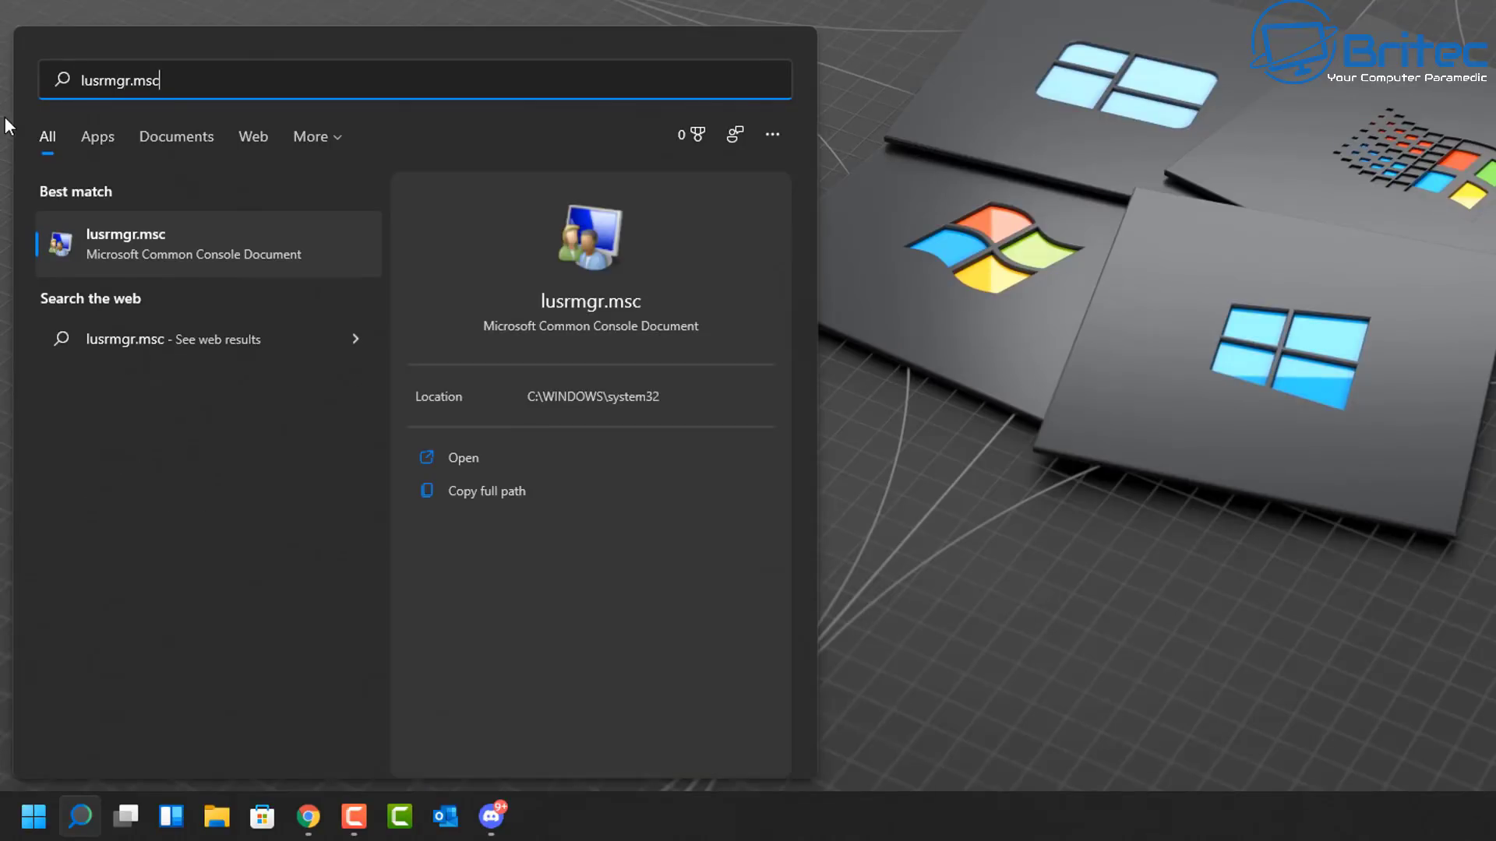
pyautogui.click(129, 251)
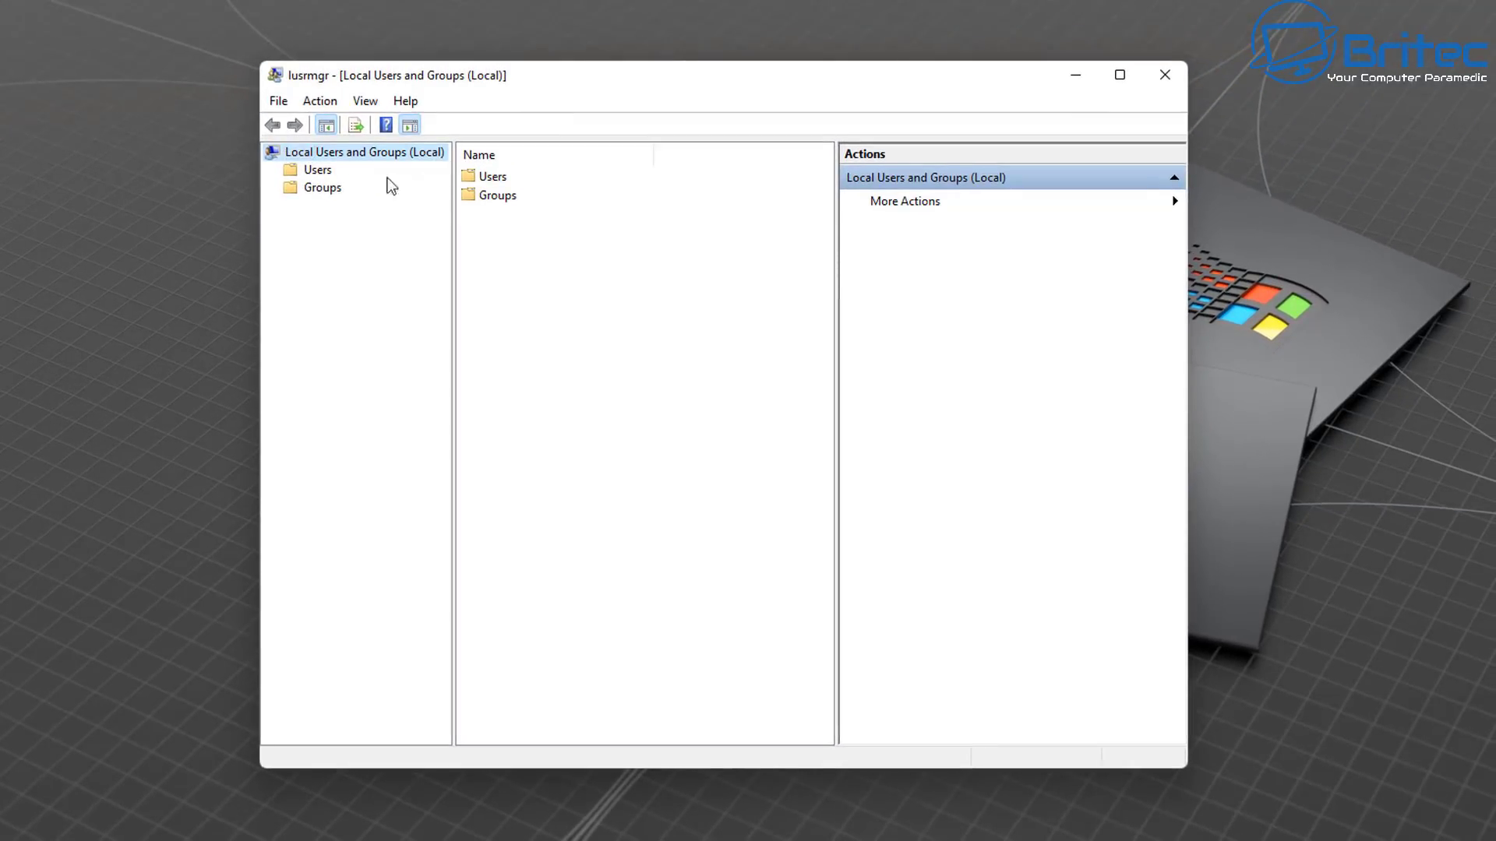
pyautogui.click(318, 172)
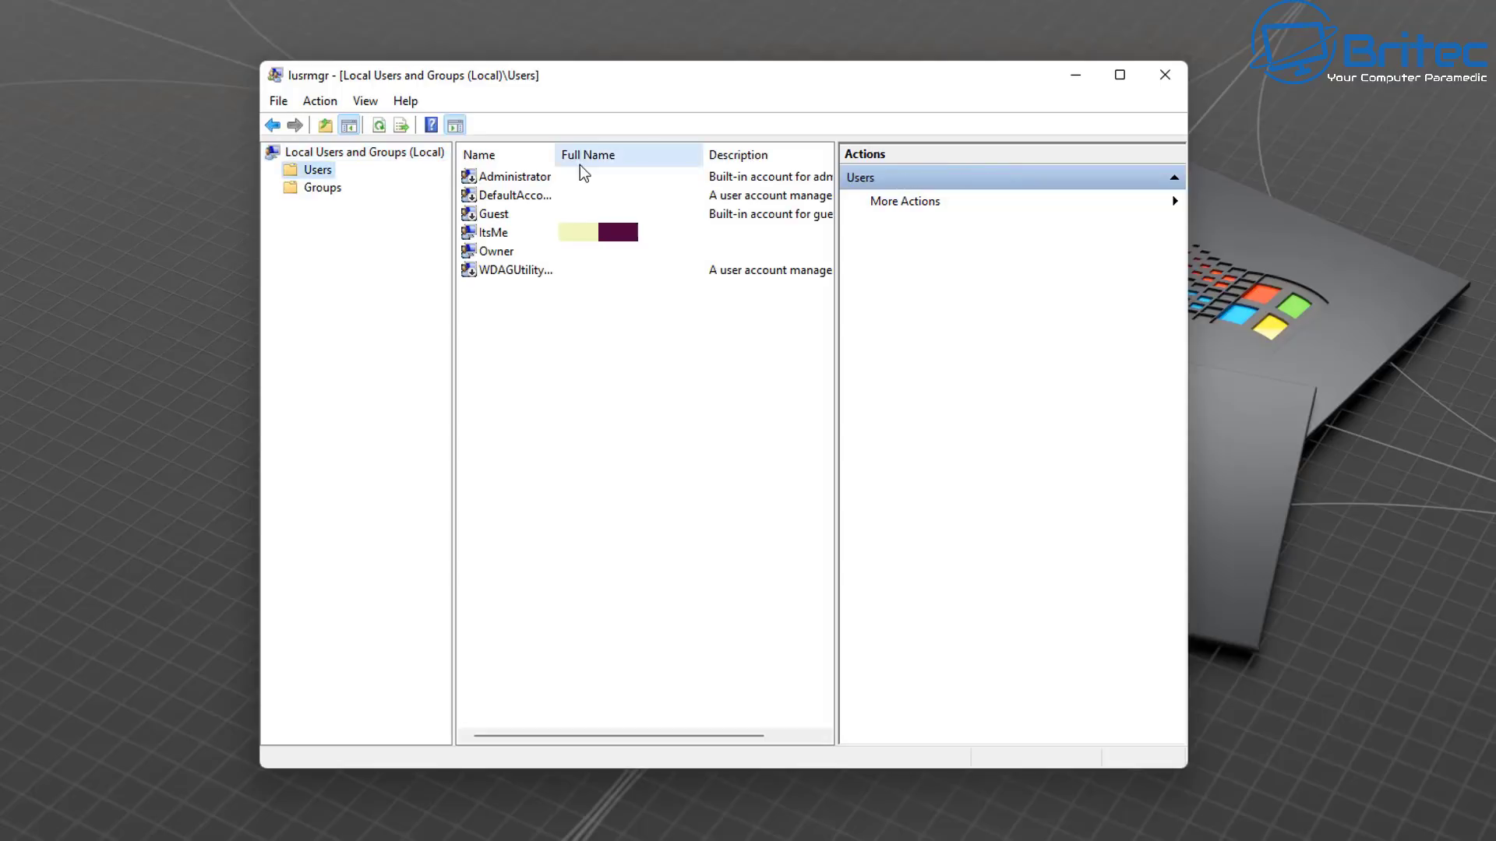
# Step: Choose Set Password for the signed-in user, proceed past the warning, leaving both password fields blank
pyautogui.click(492, 234)
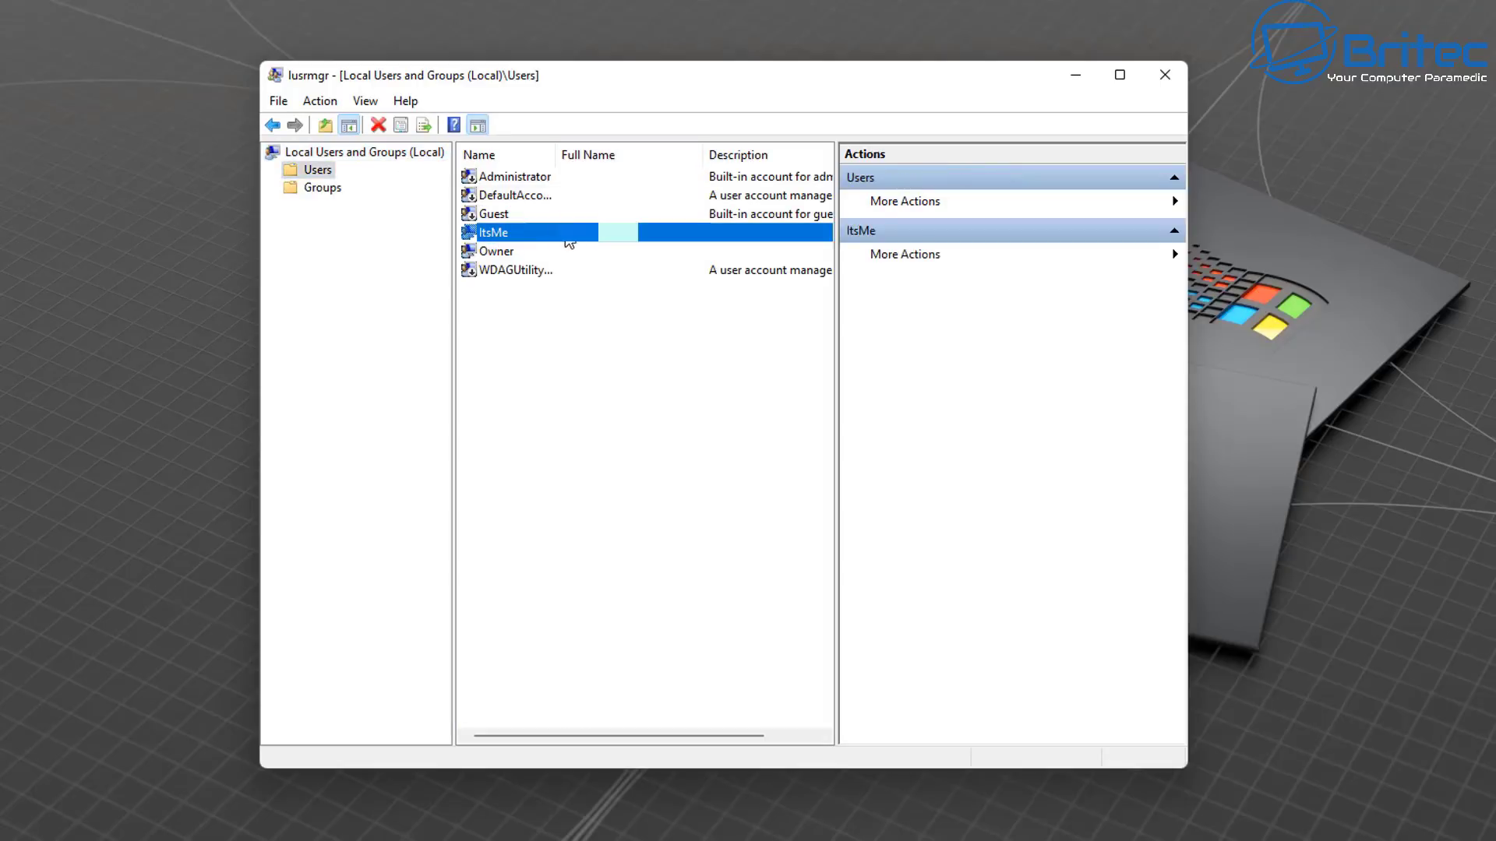
pyautogui.rightClick(529, 242)
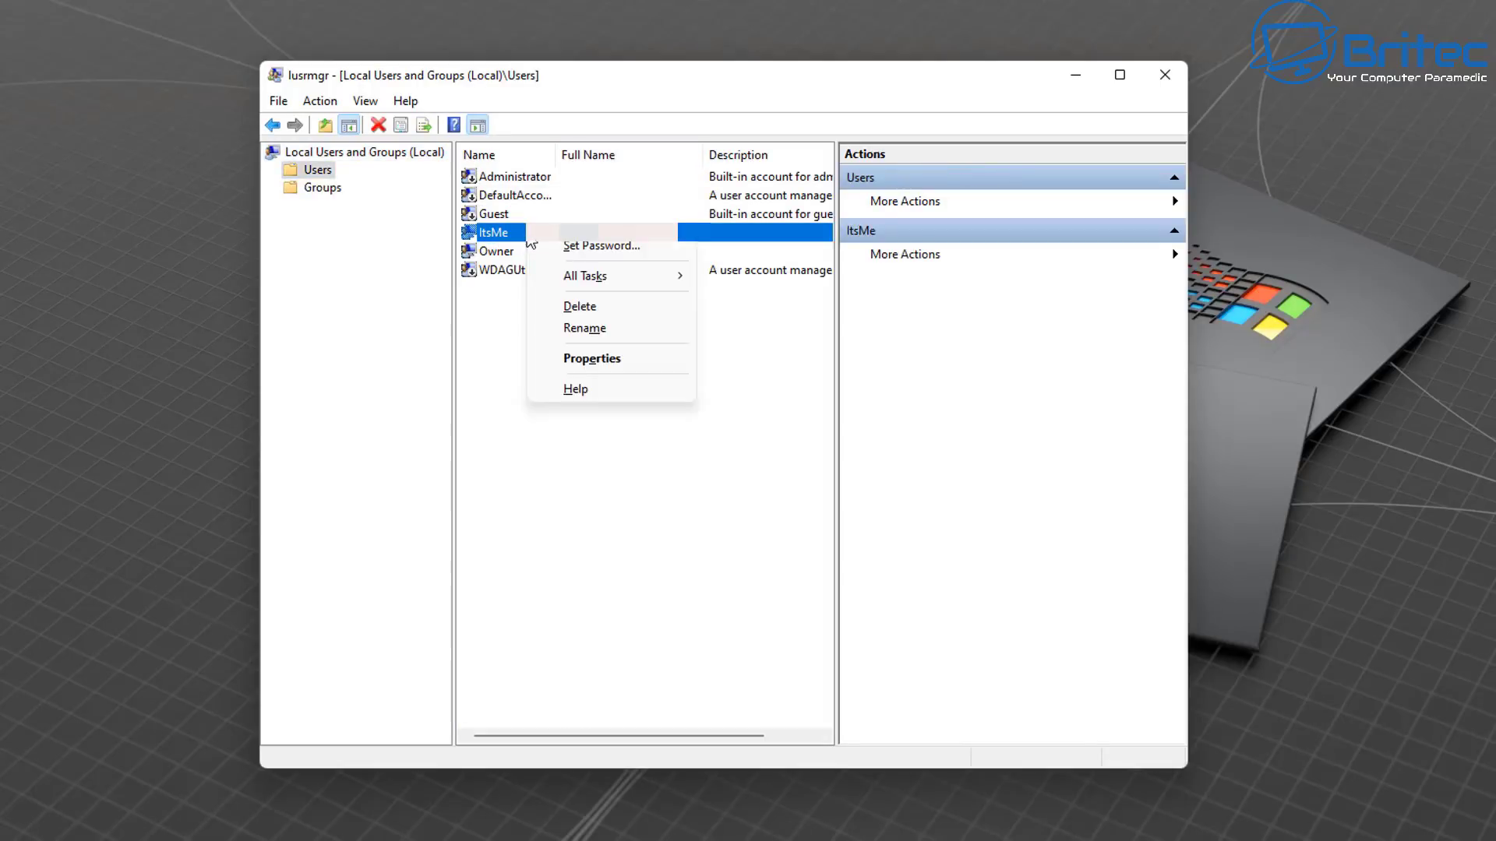
pyautogui.click(600, 246)
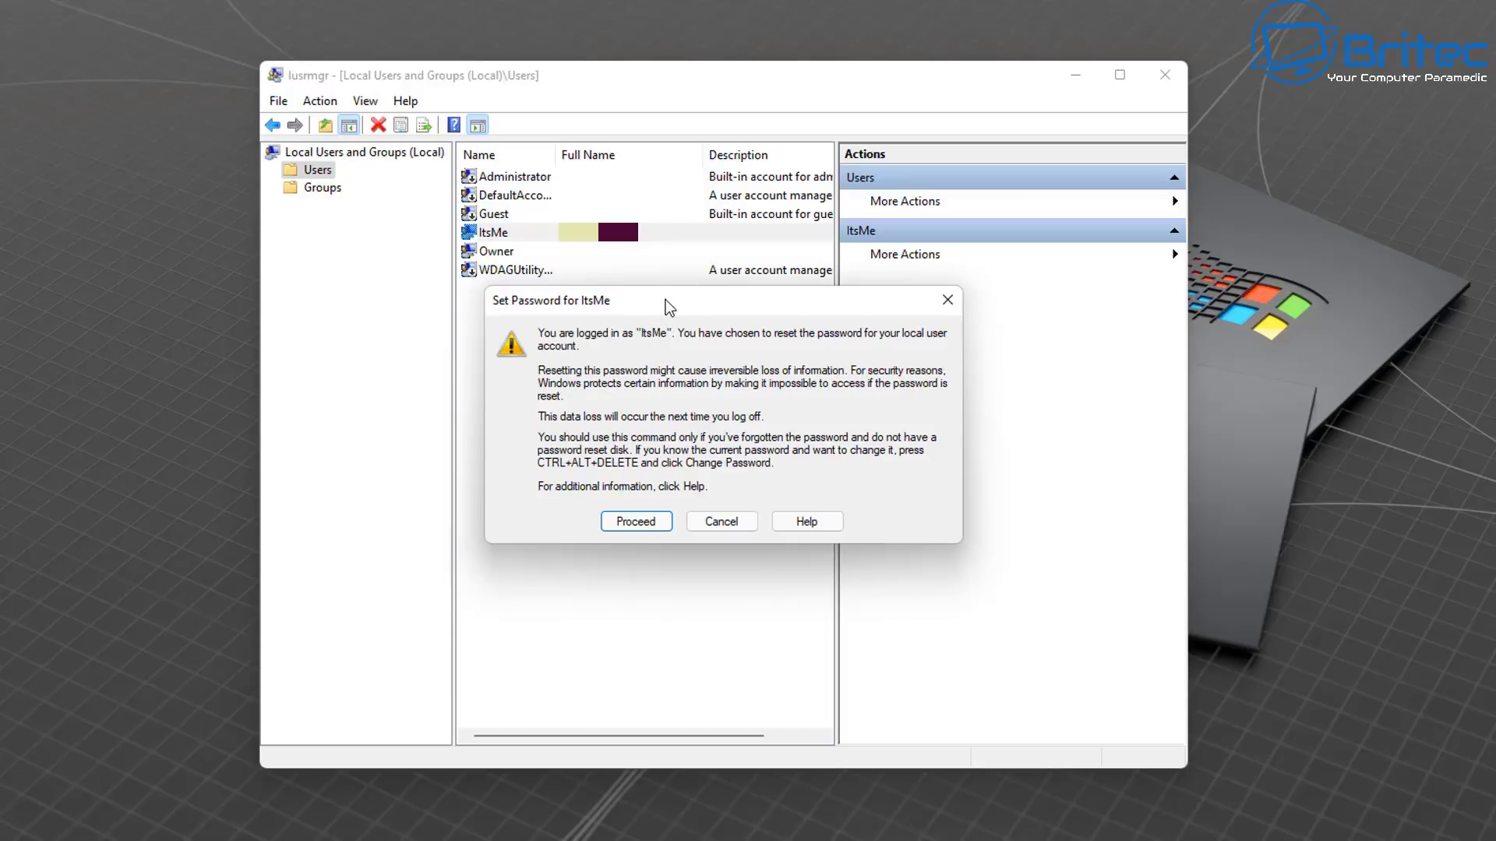
pyautogui.moveTo(665, 299); pyautogui.dragTo(627, 292)
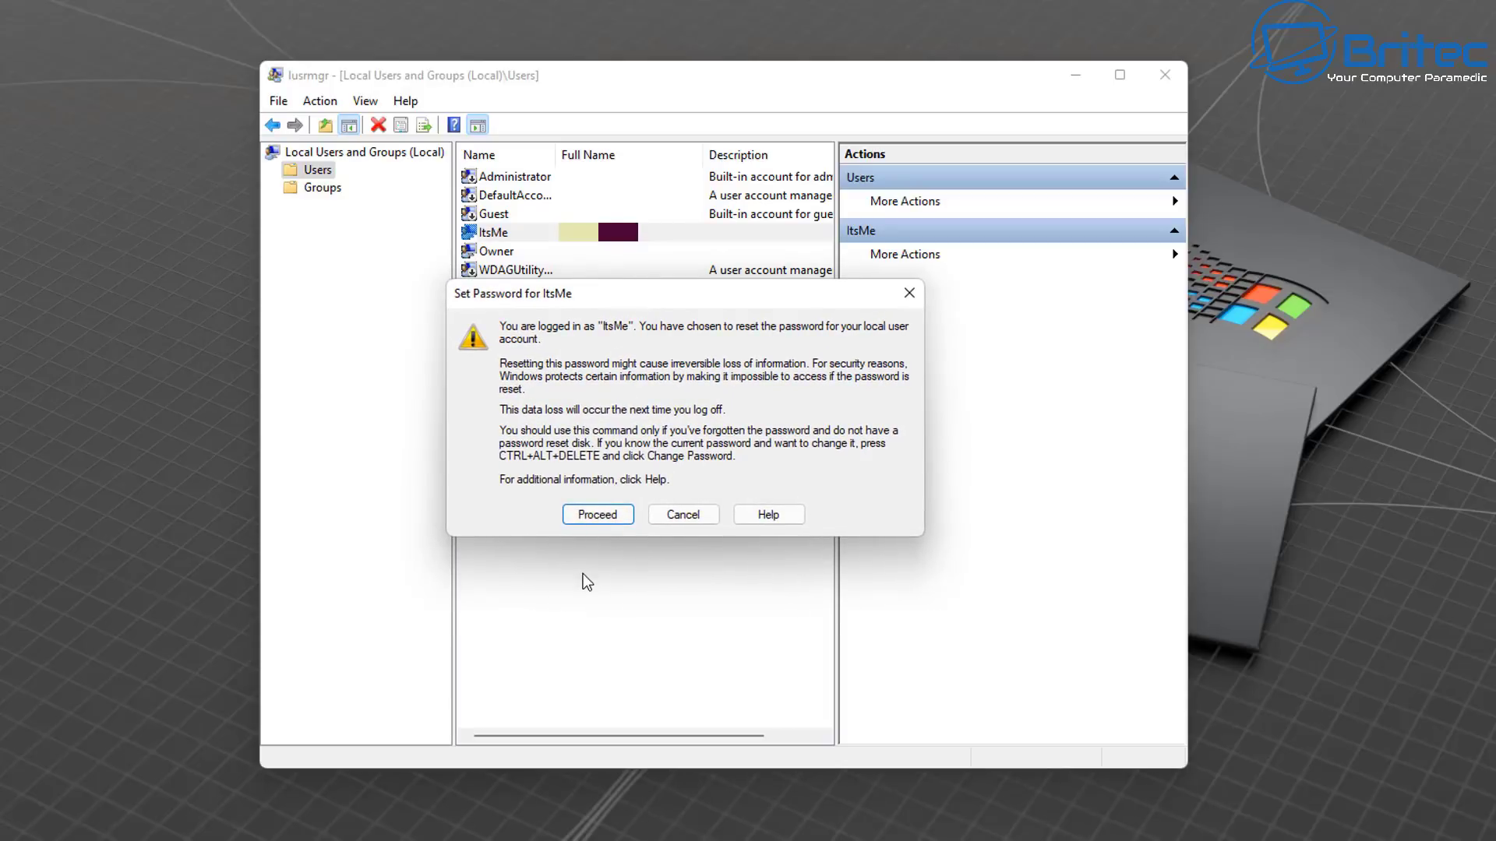
pyautogui.click(614, 528)
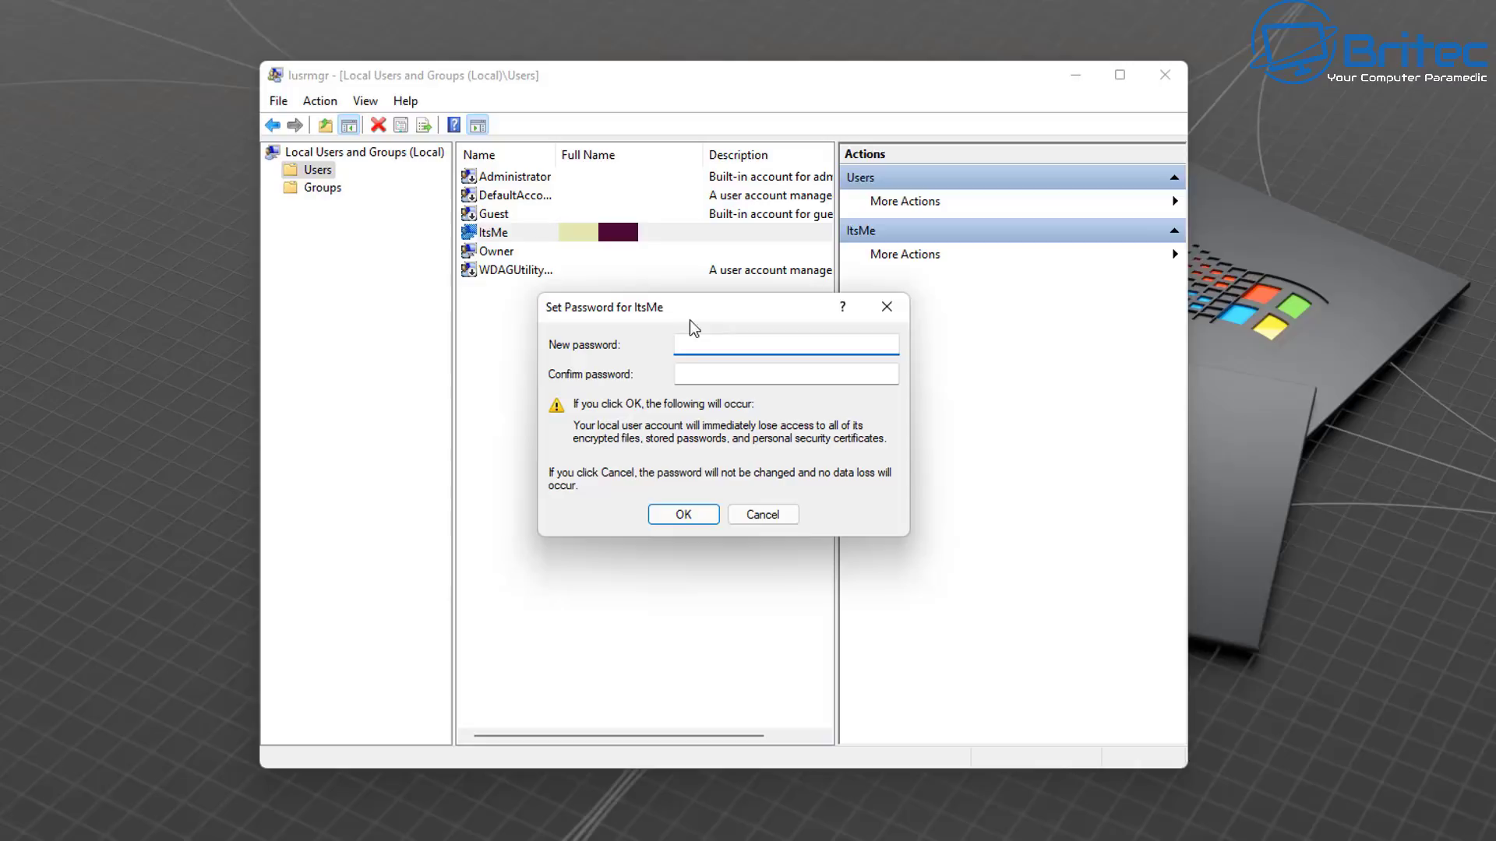
pyautogui.moveTo(681, 313); pyautogui.dragTo(620, 310)
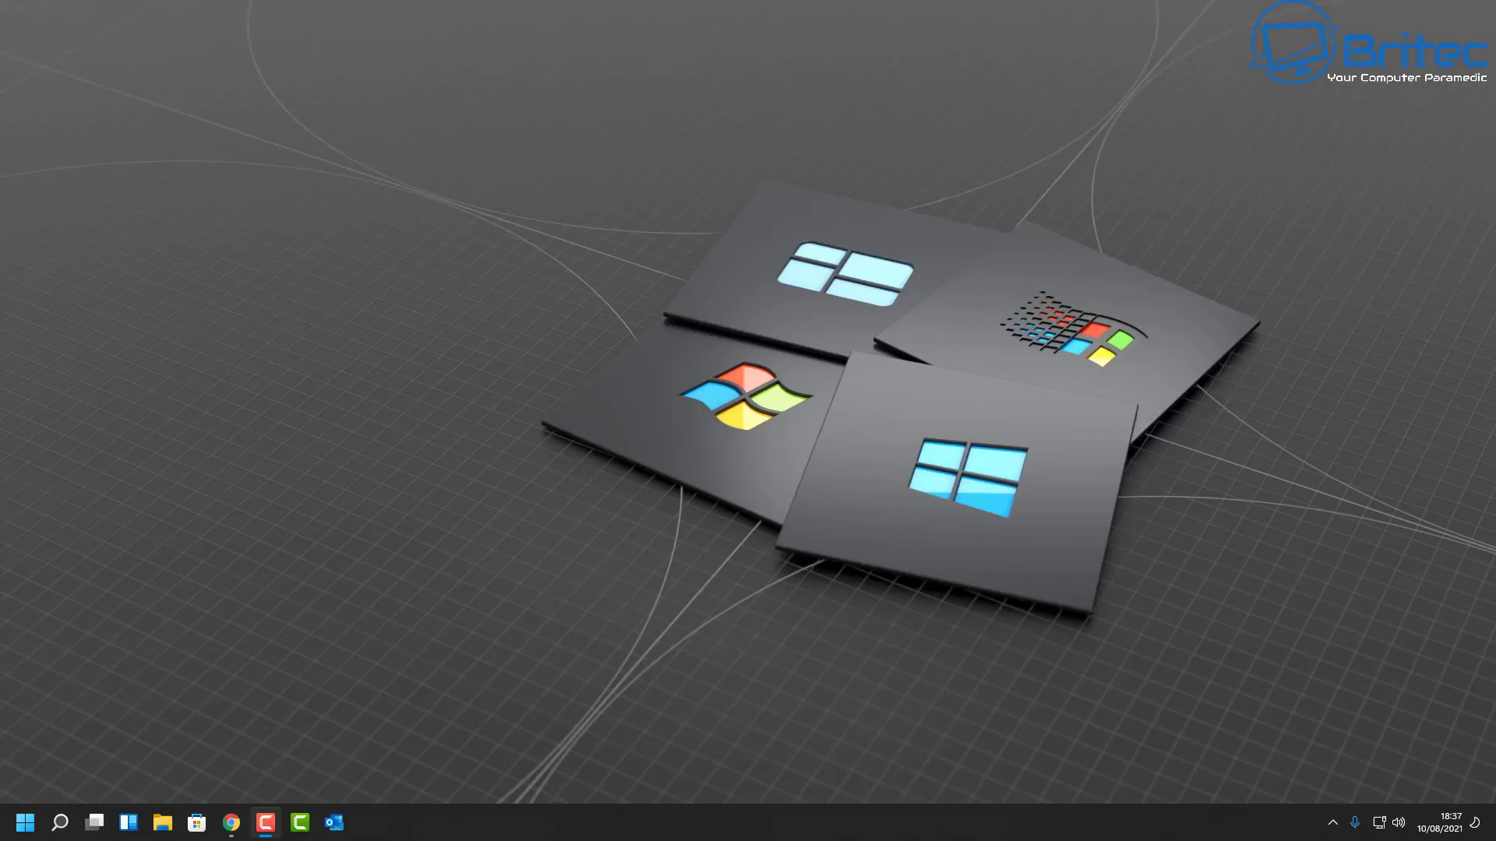
# Step: Go to Settings > Accounts > Sign-in options from the Start menu
pyautogui.click(31, 821)
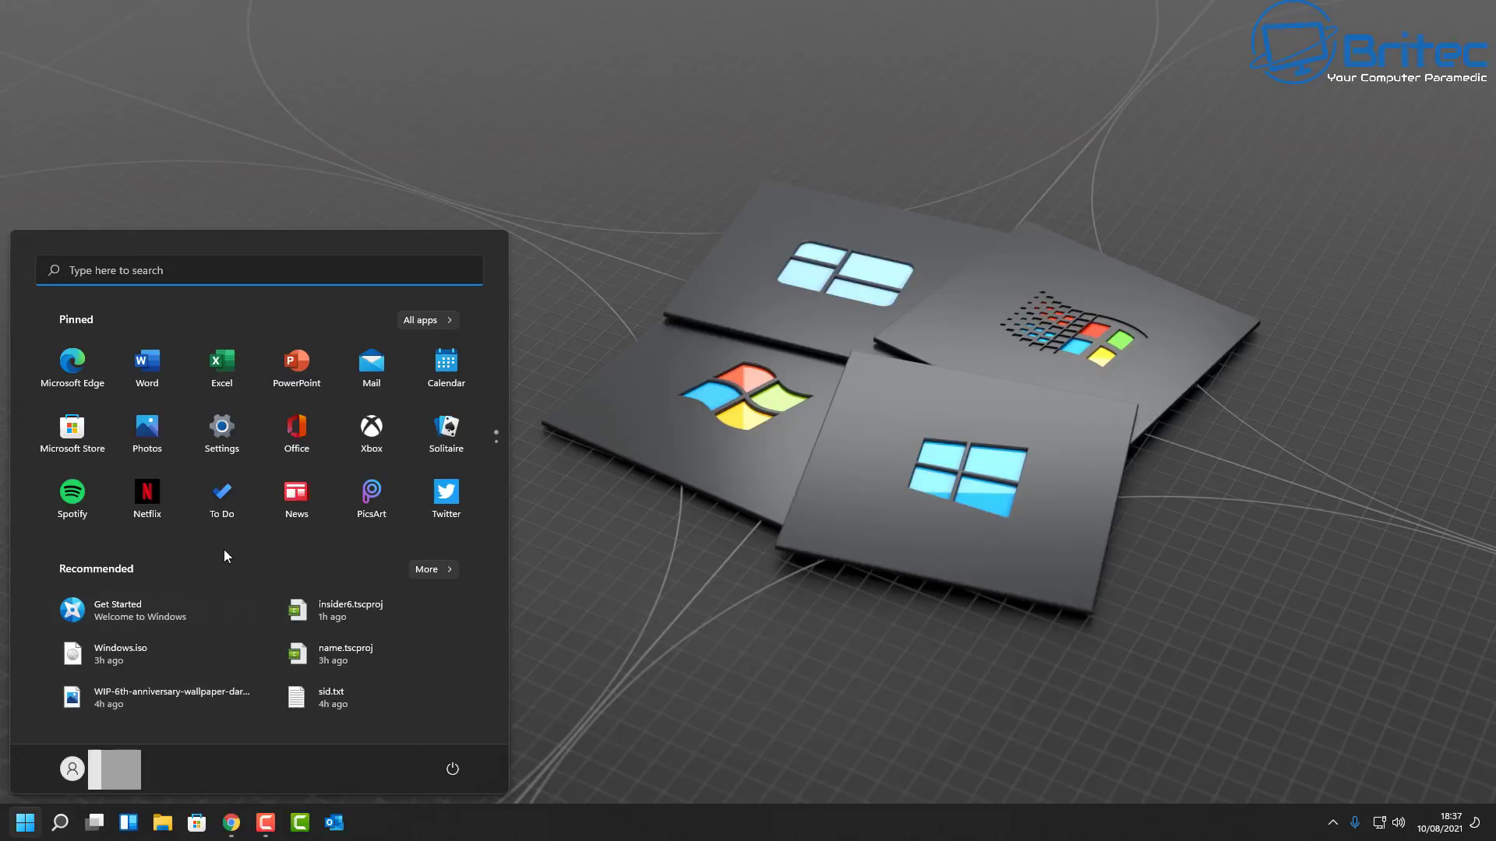
pyautogui.click(222, 427)
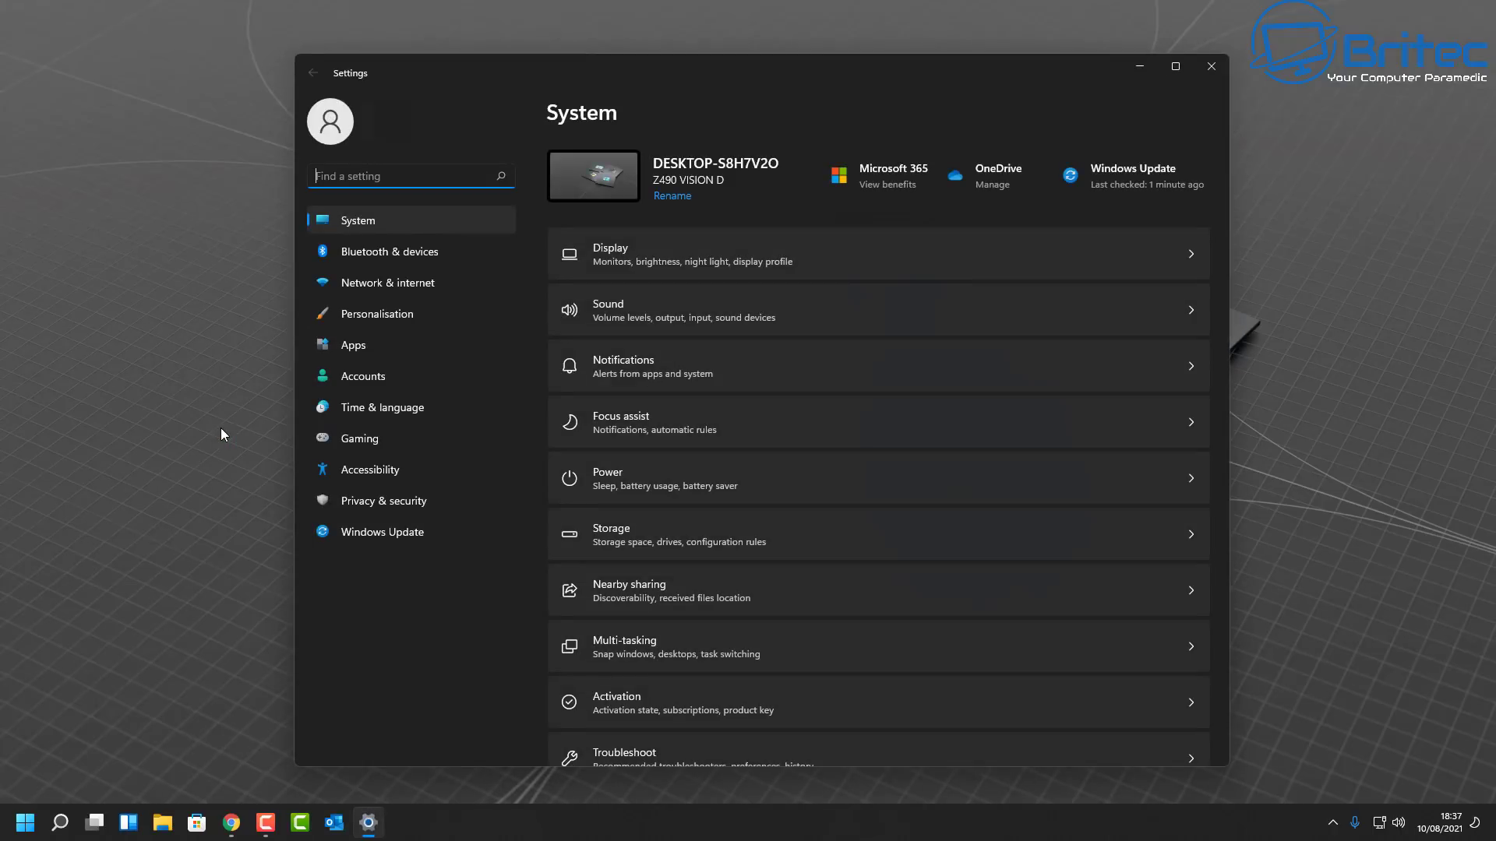
pyautogui.click(378, 380)
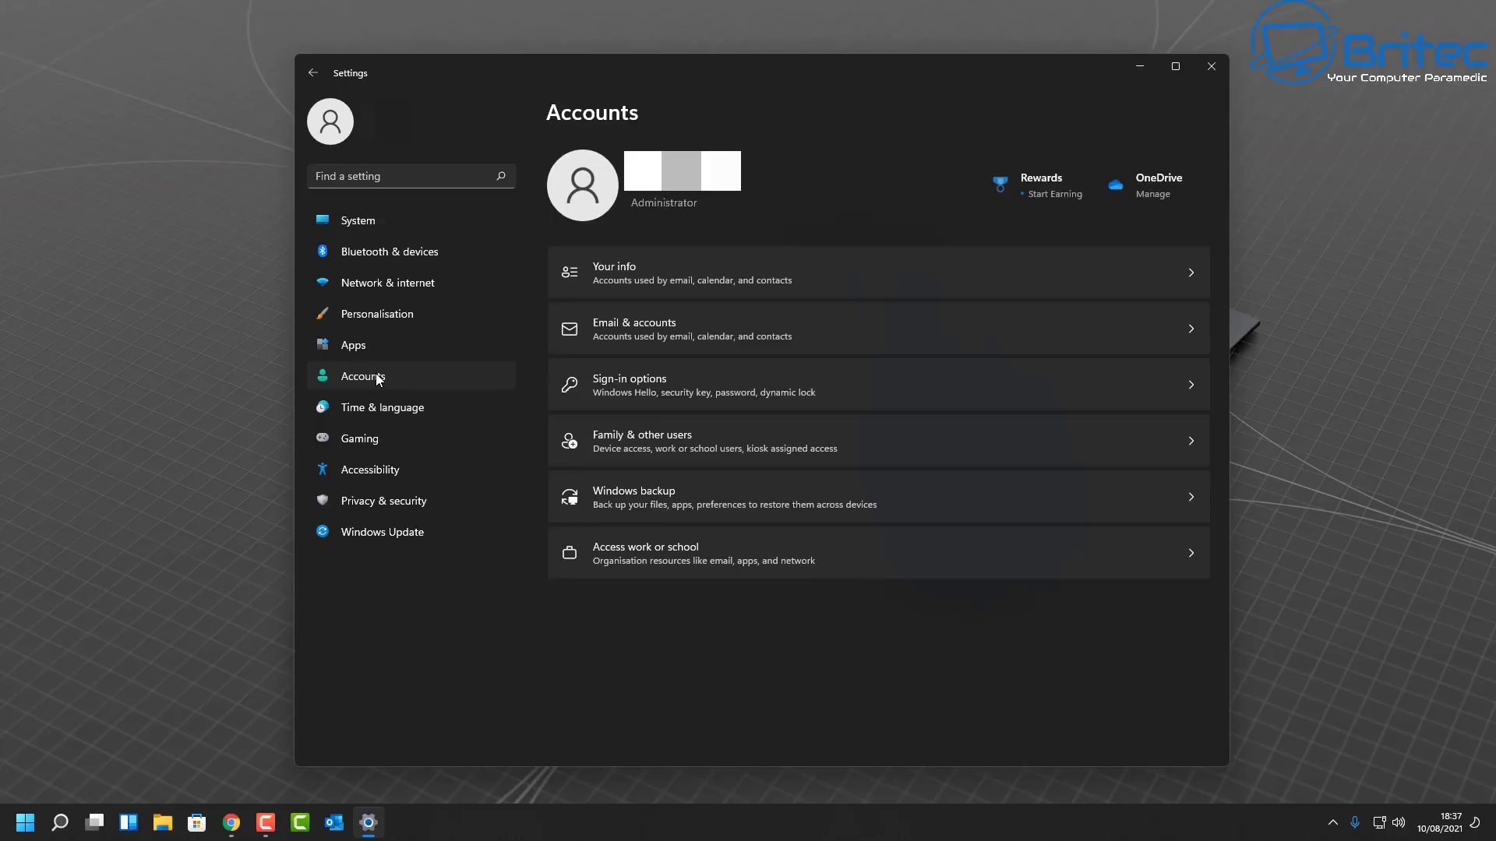
pyautogui.click(670, 387)
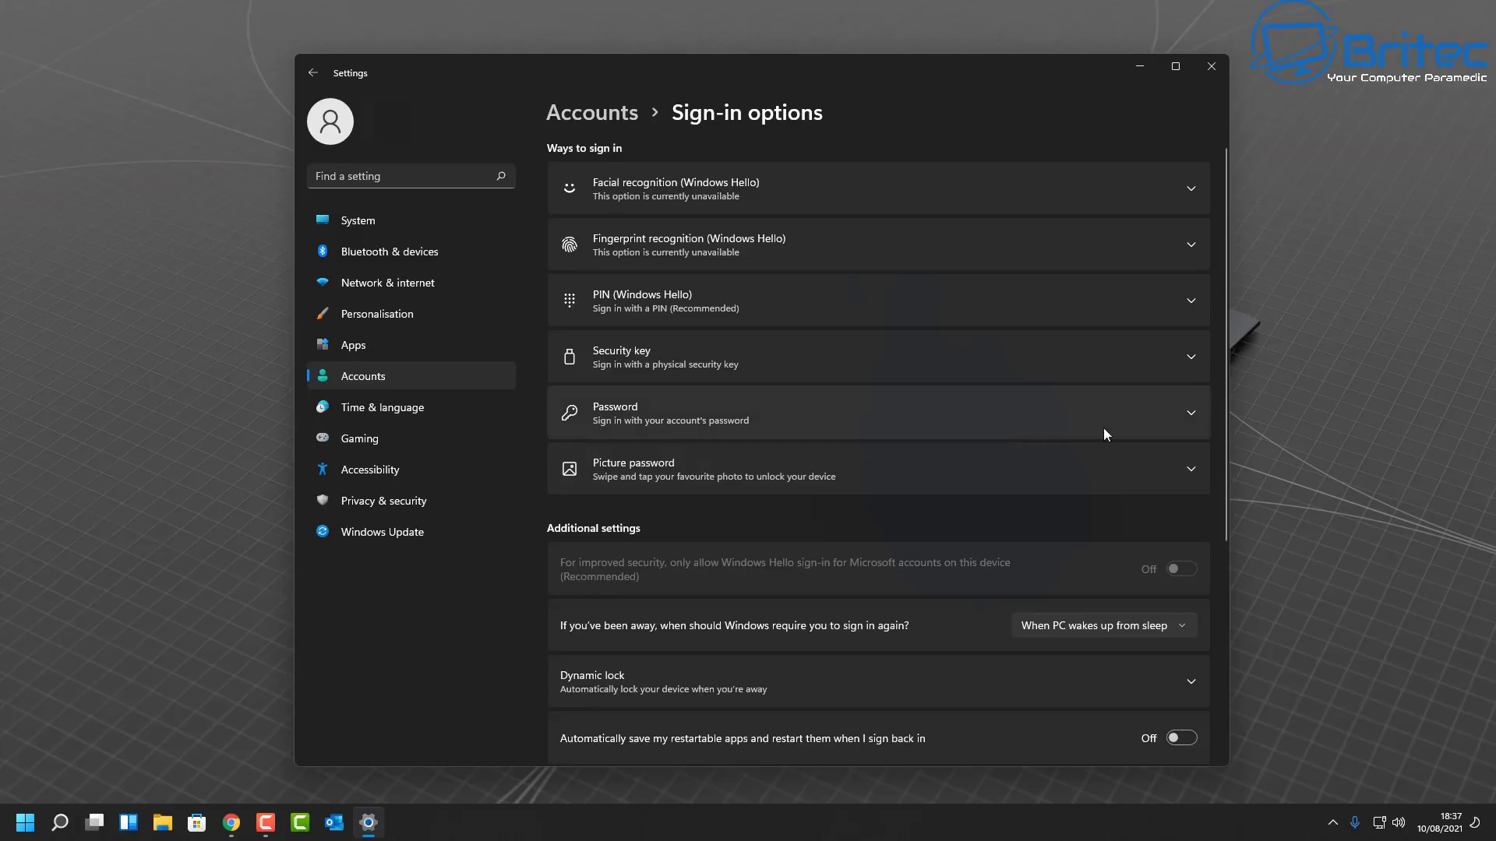
# Step: Expand and collapse the Password and PIN details, then close Settings and open Windows search
pyautogui.click(1187, 410)
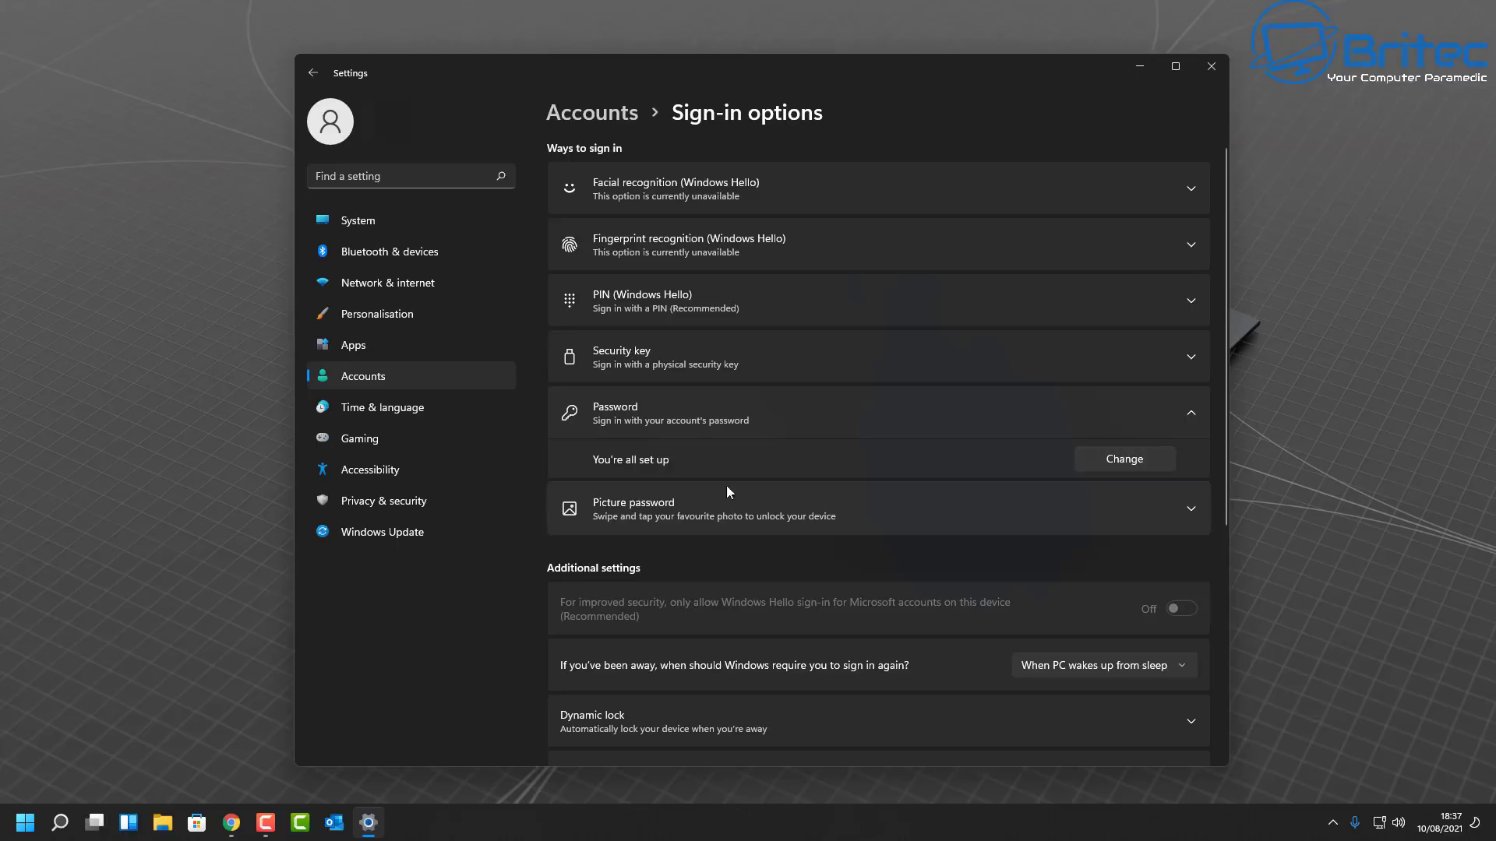
pyautogui.click(1192, 410)
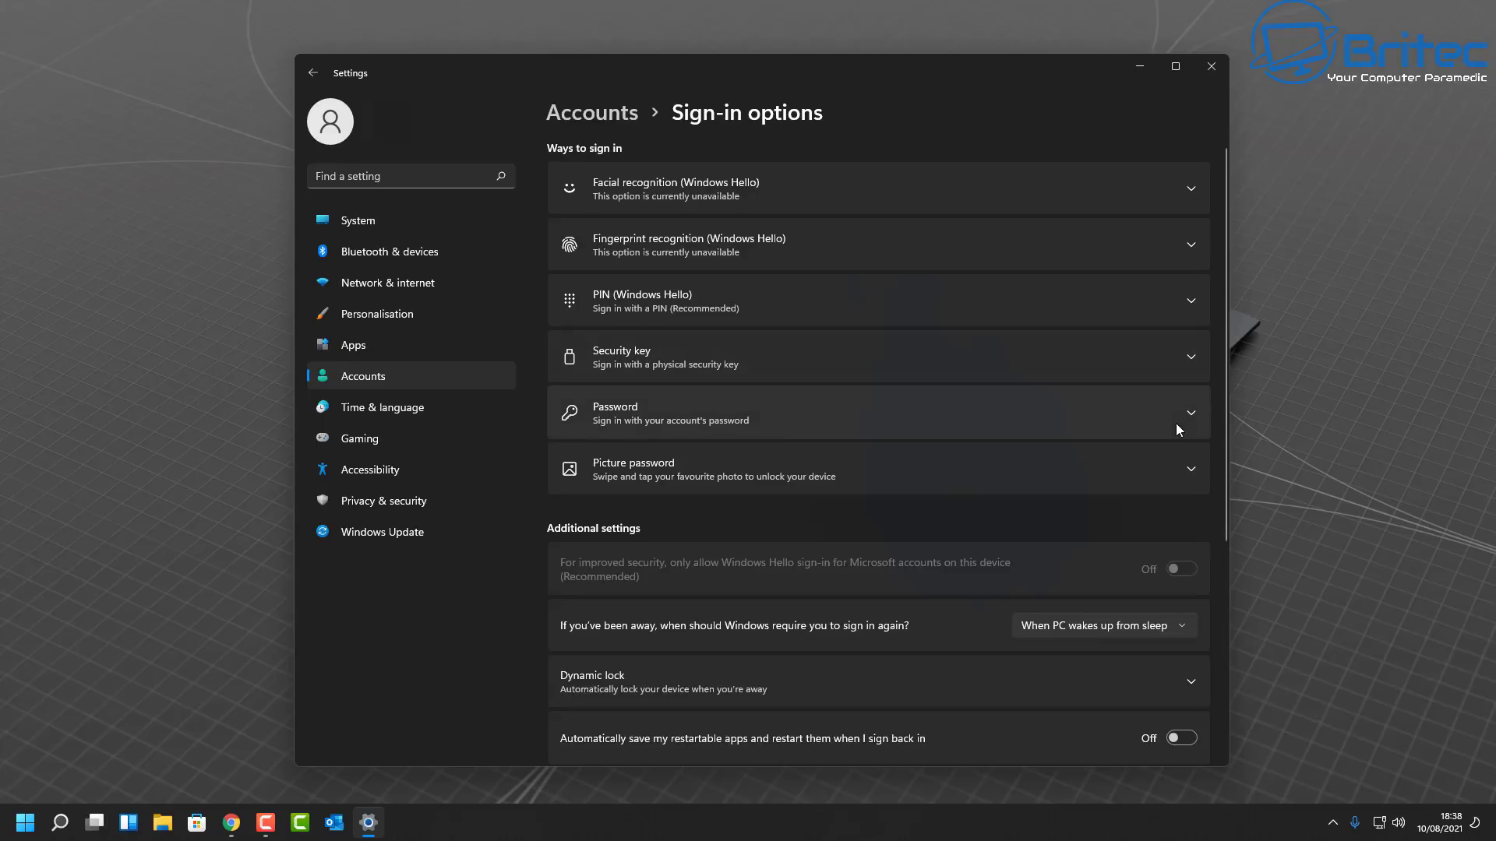
pyautogui.click(1189, 303)
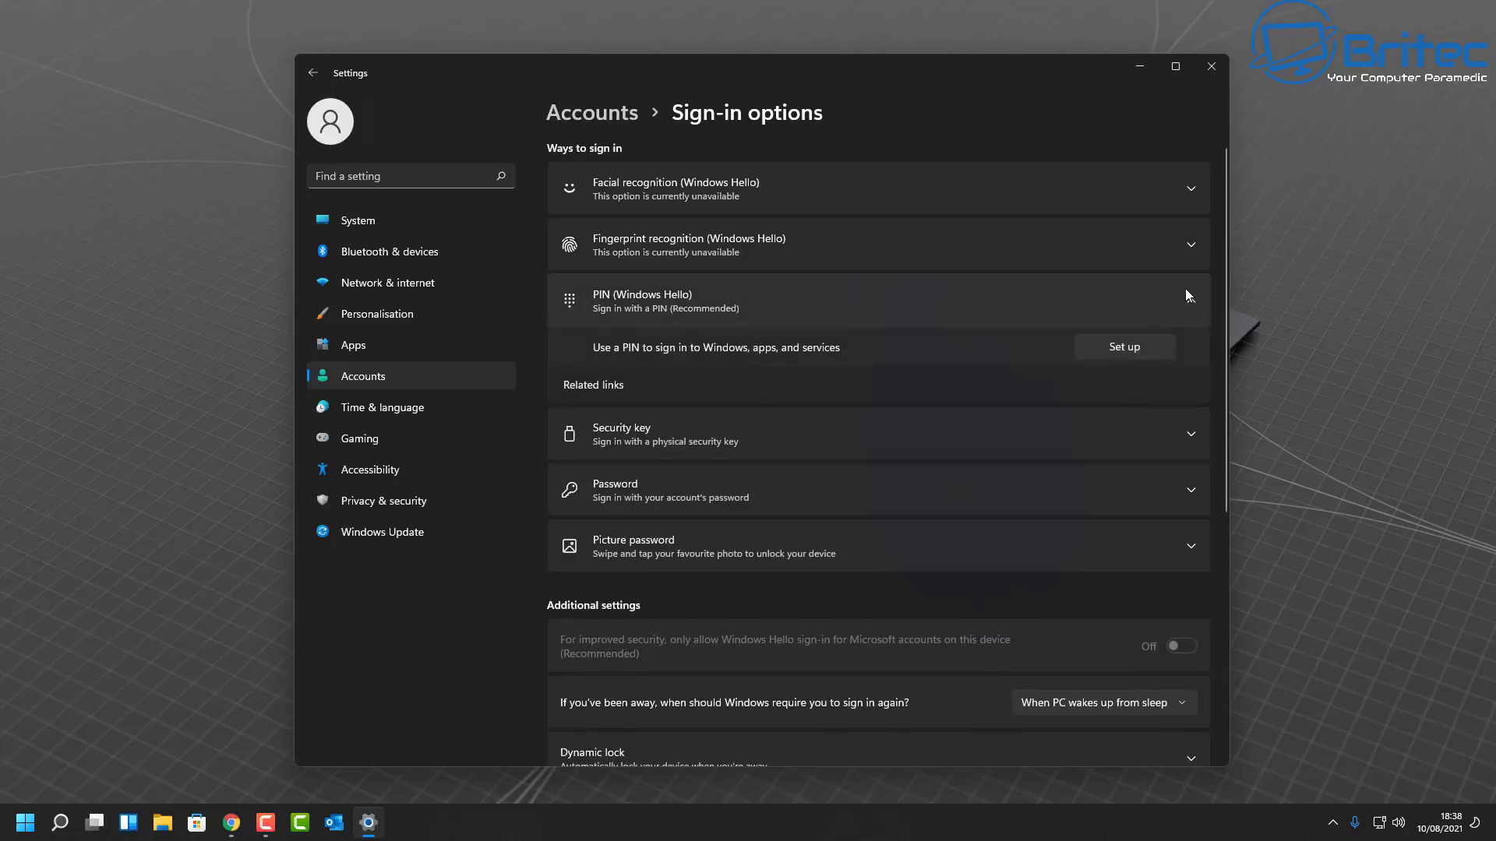
pyautogui.click(1185, 287)
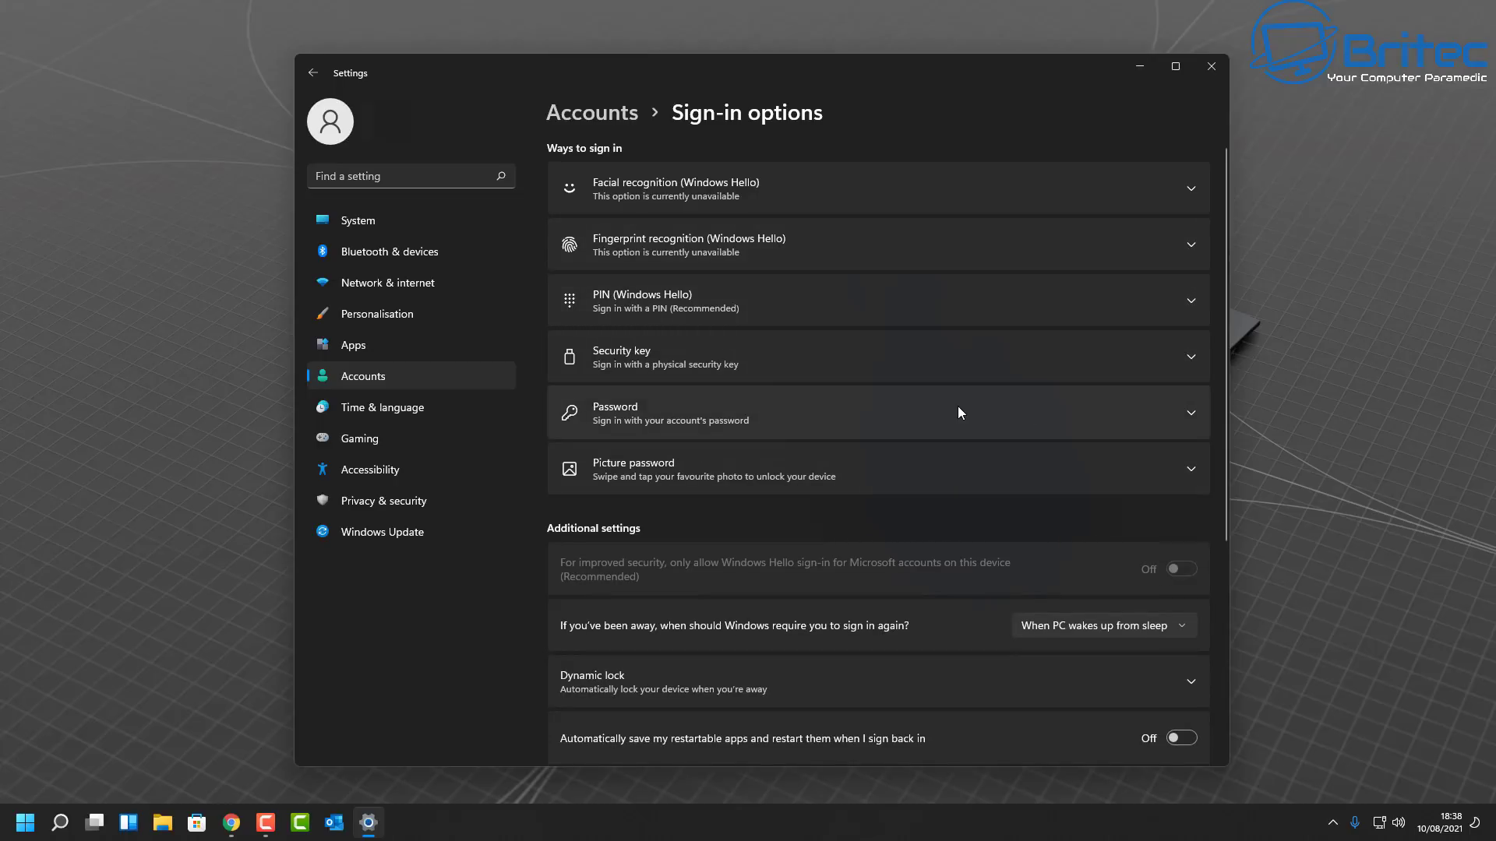
pyautogui.click(1212, 67)
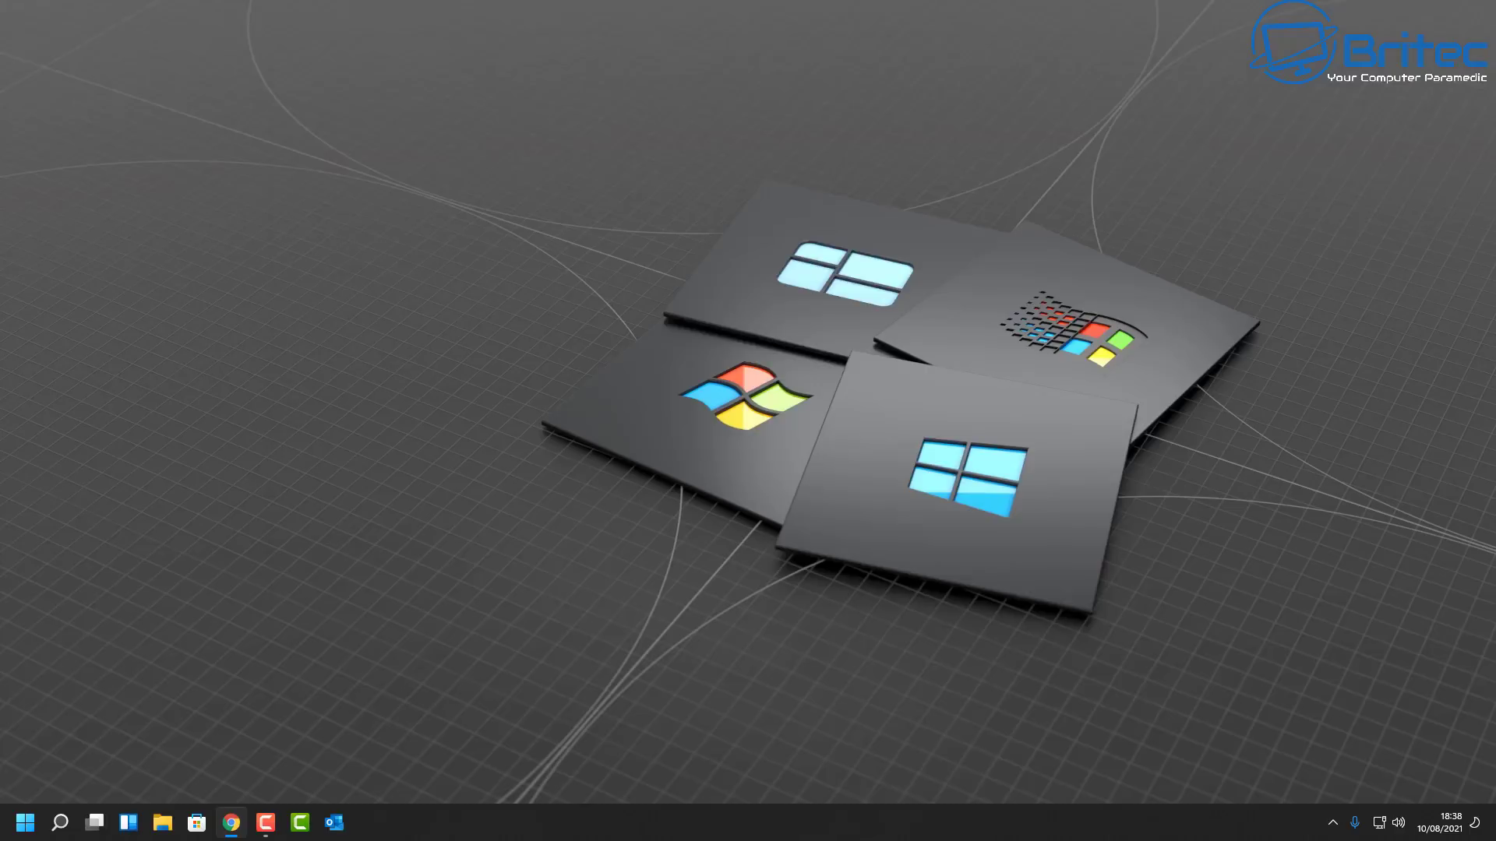
pyautogui.click(68, 824)
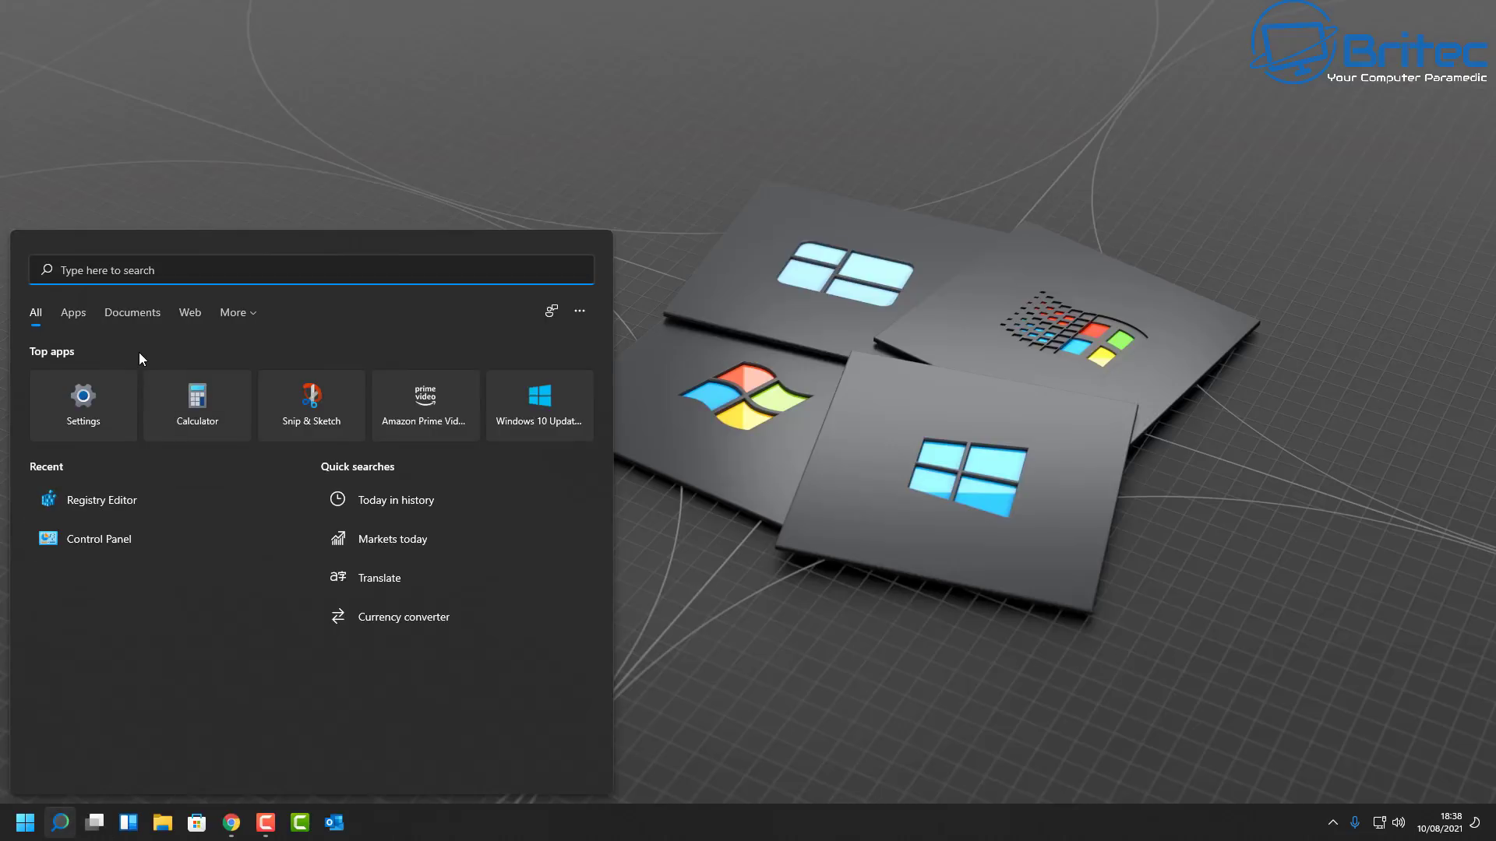
# Step: Launch regedit and expand HKEY_LOCAL_MACHINE\SOFTWARE\Microsoft
pyautogui.write('regedit')
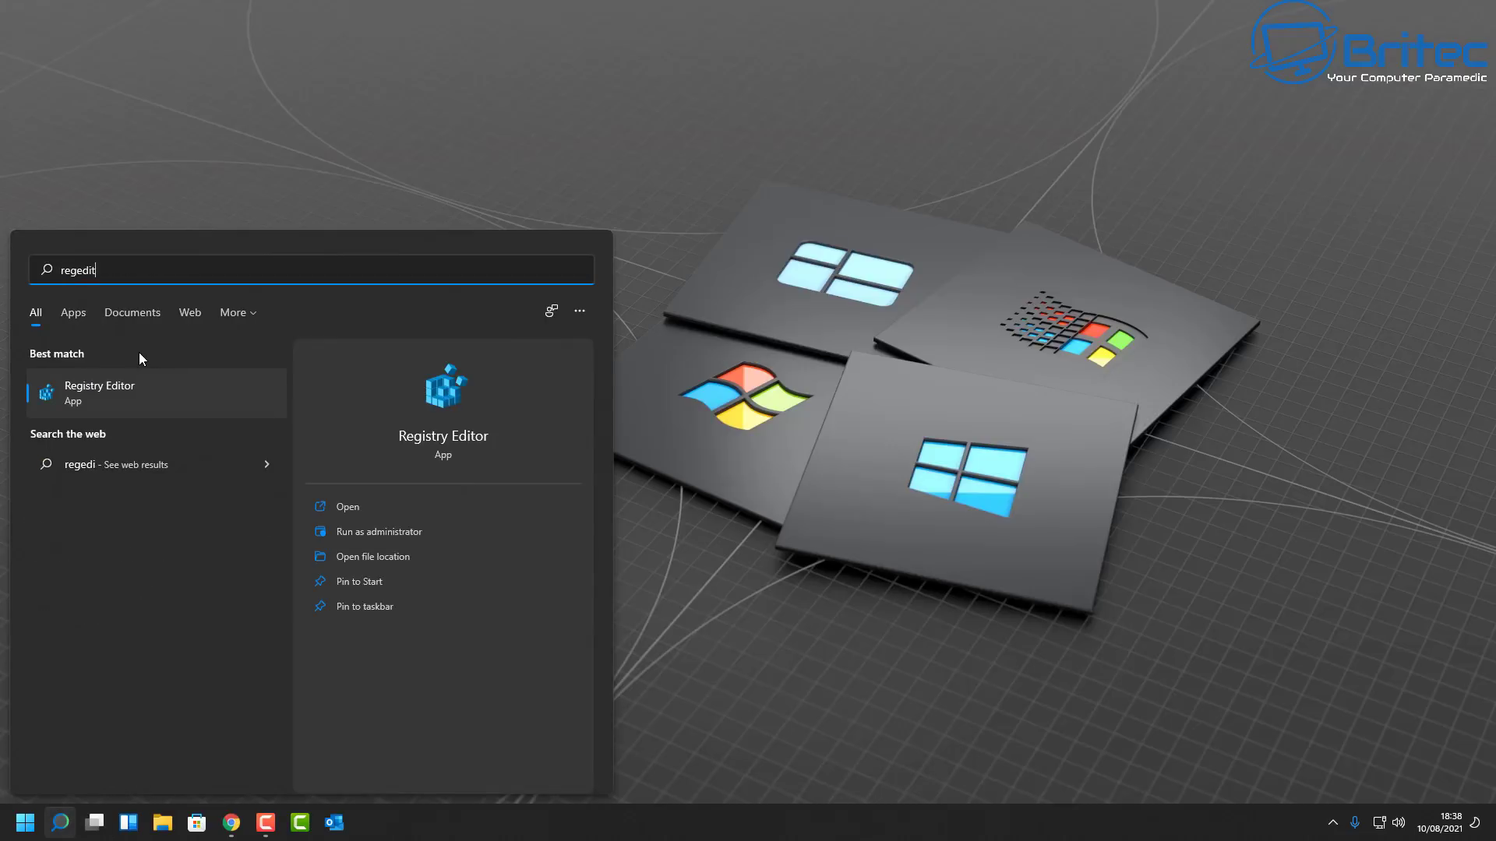
pyautogui.click(99, 394)
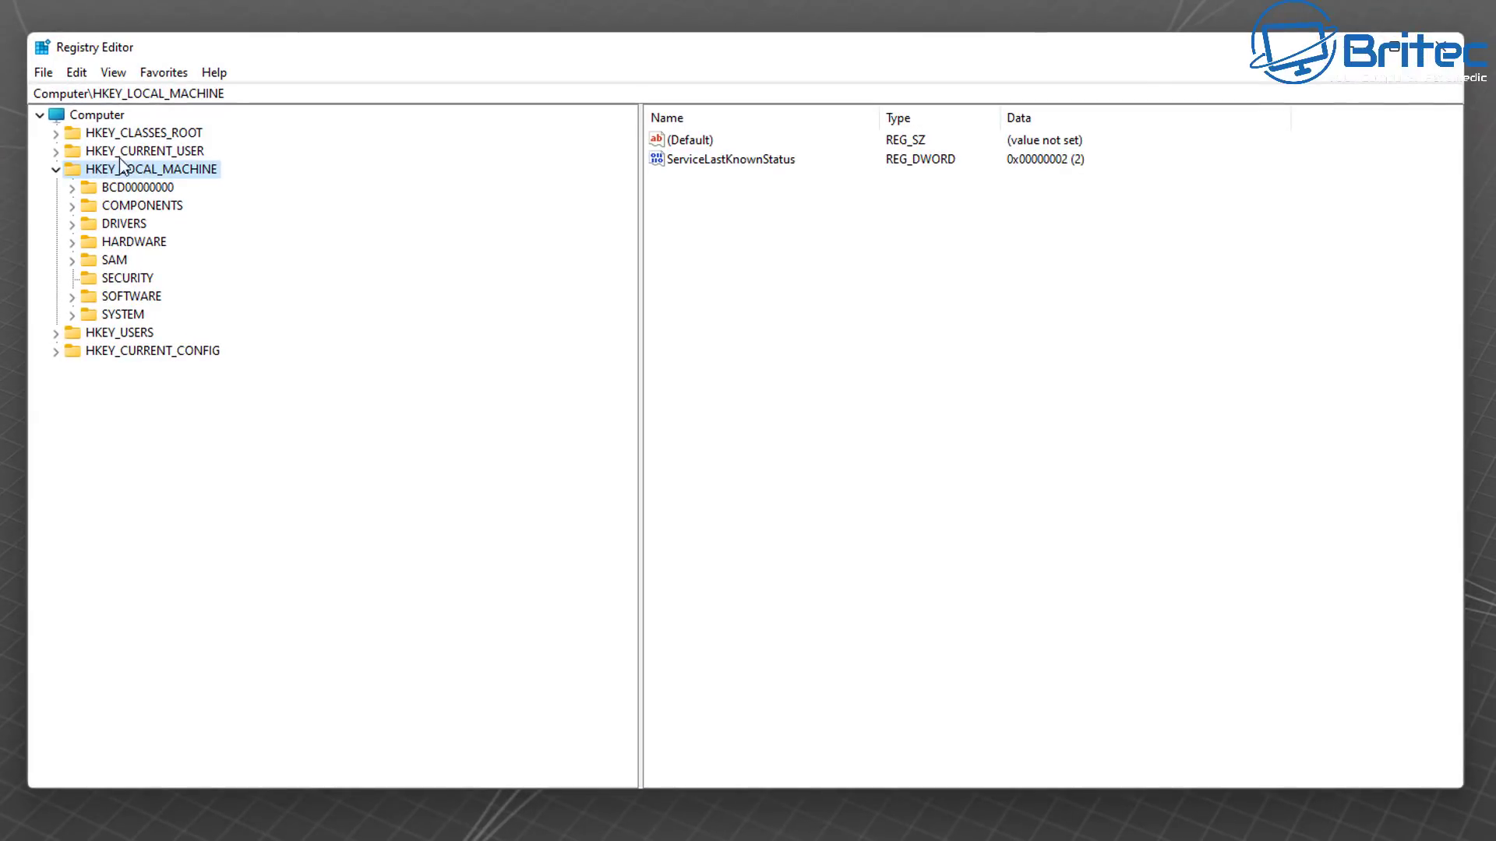
pyautogui.click(130, 298)
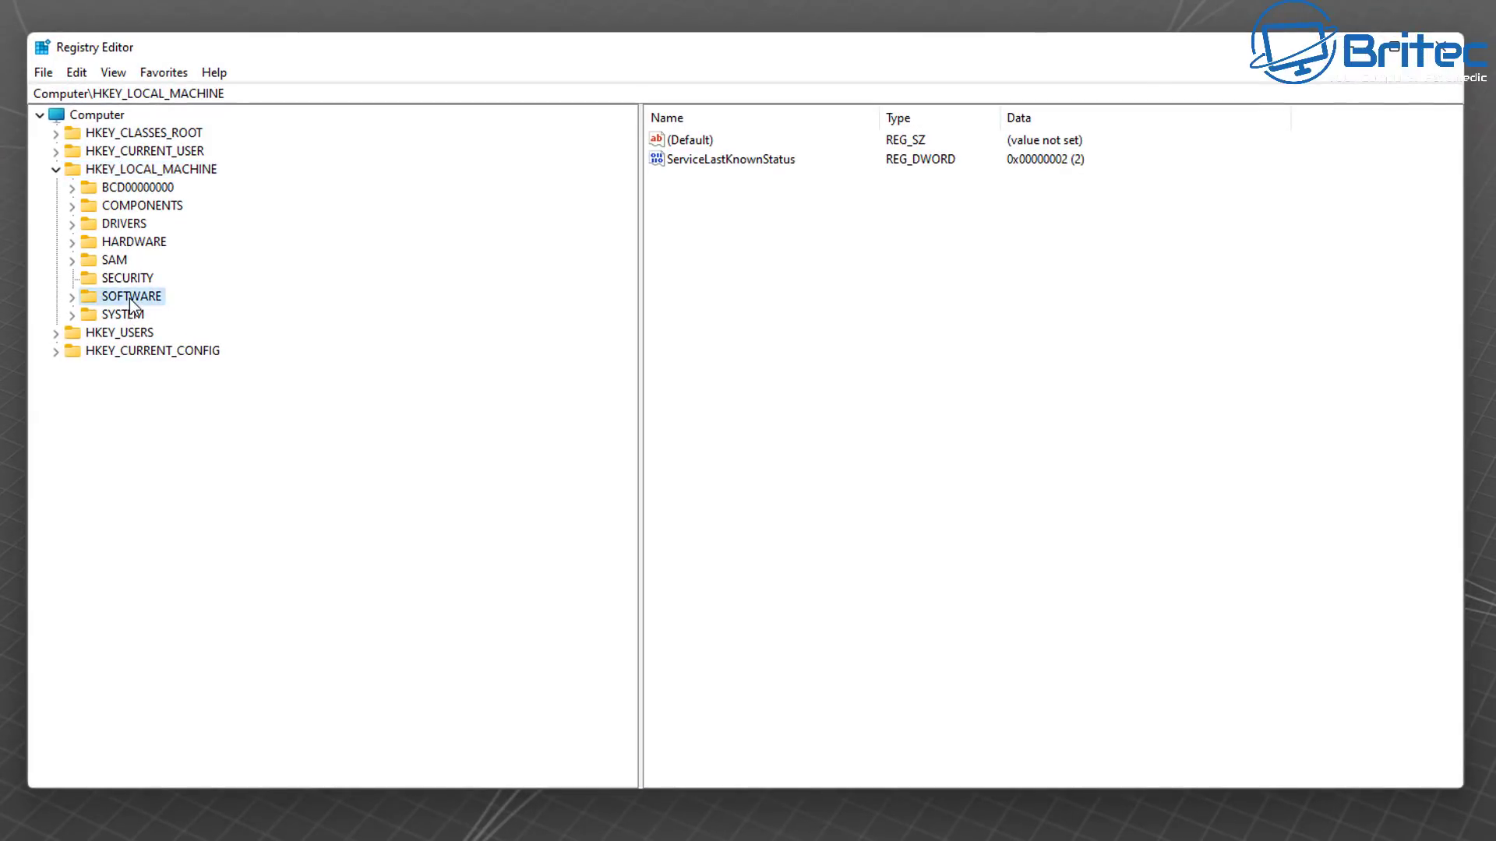
pyautogui.click(74, 300)
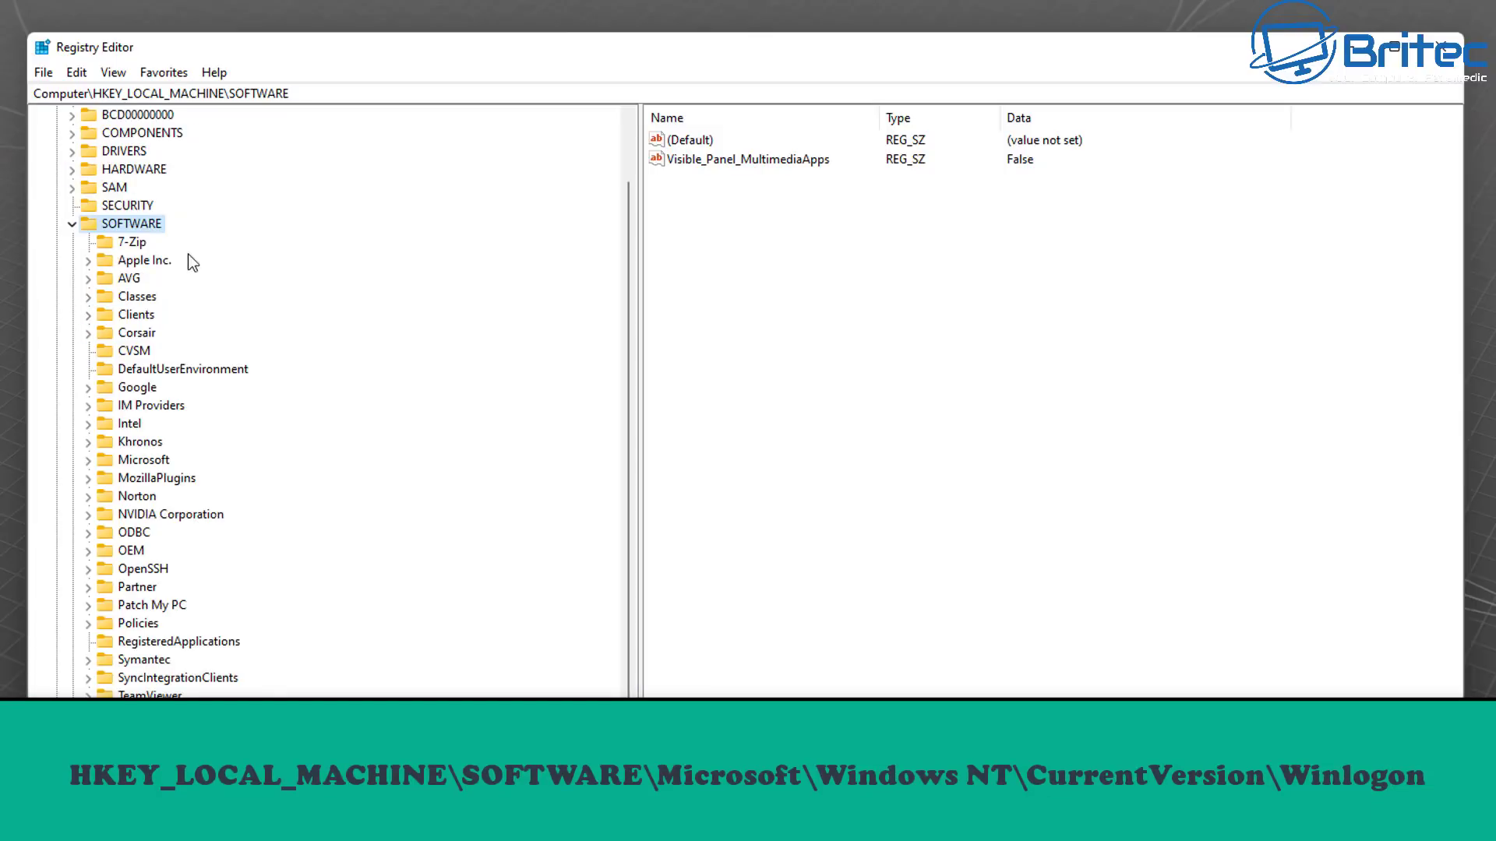
pyautogui.scroll(-1, 160, 680)
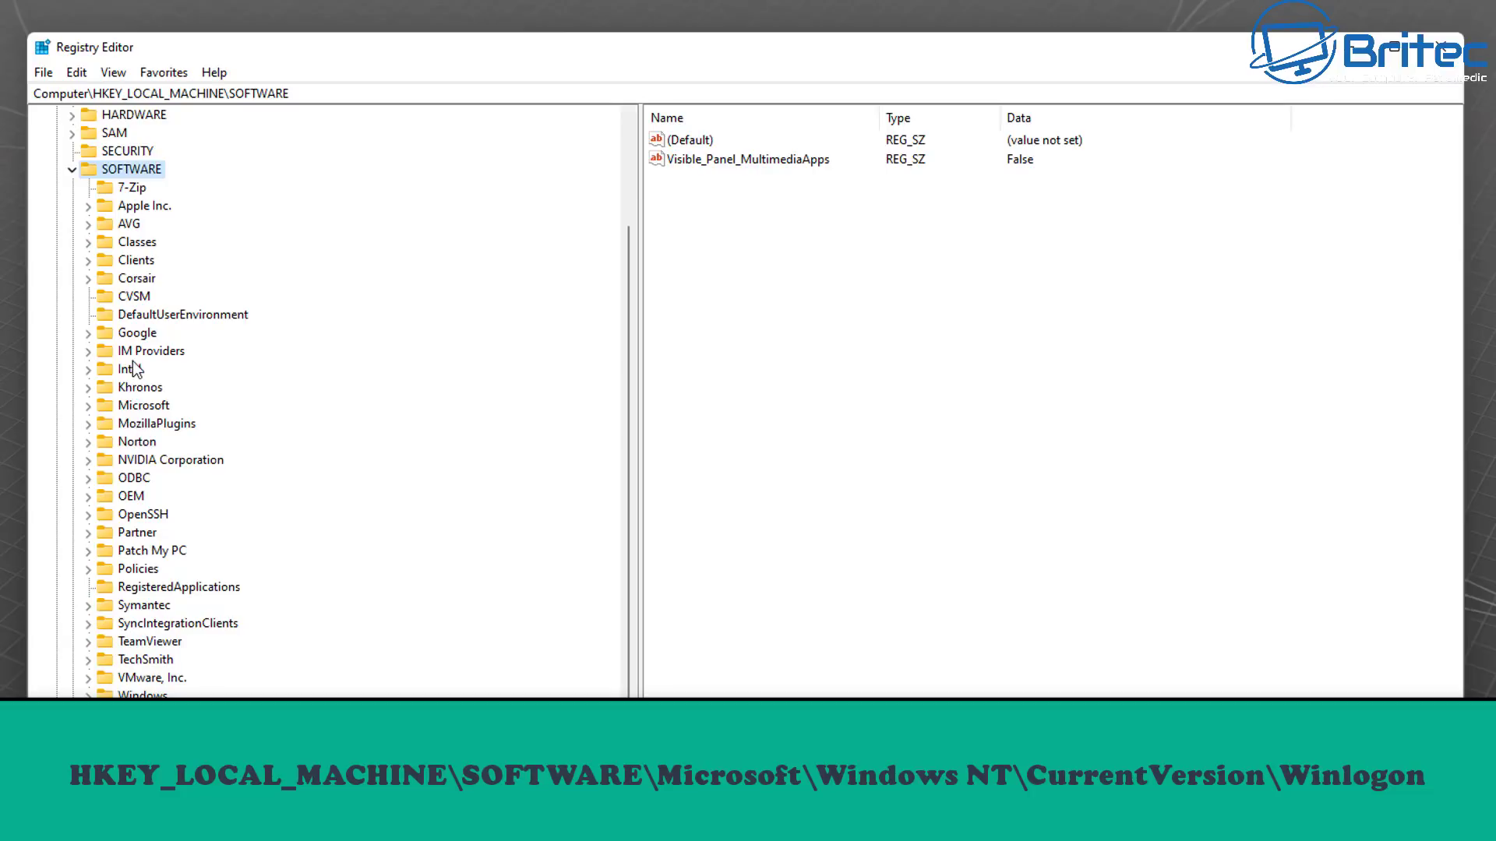
pyautogui.click(140, 406)
pyautogui.click(88, 406)
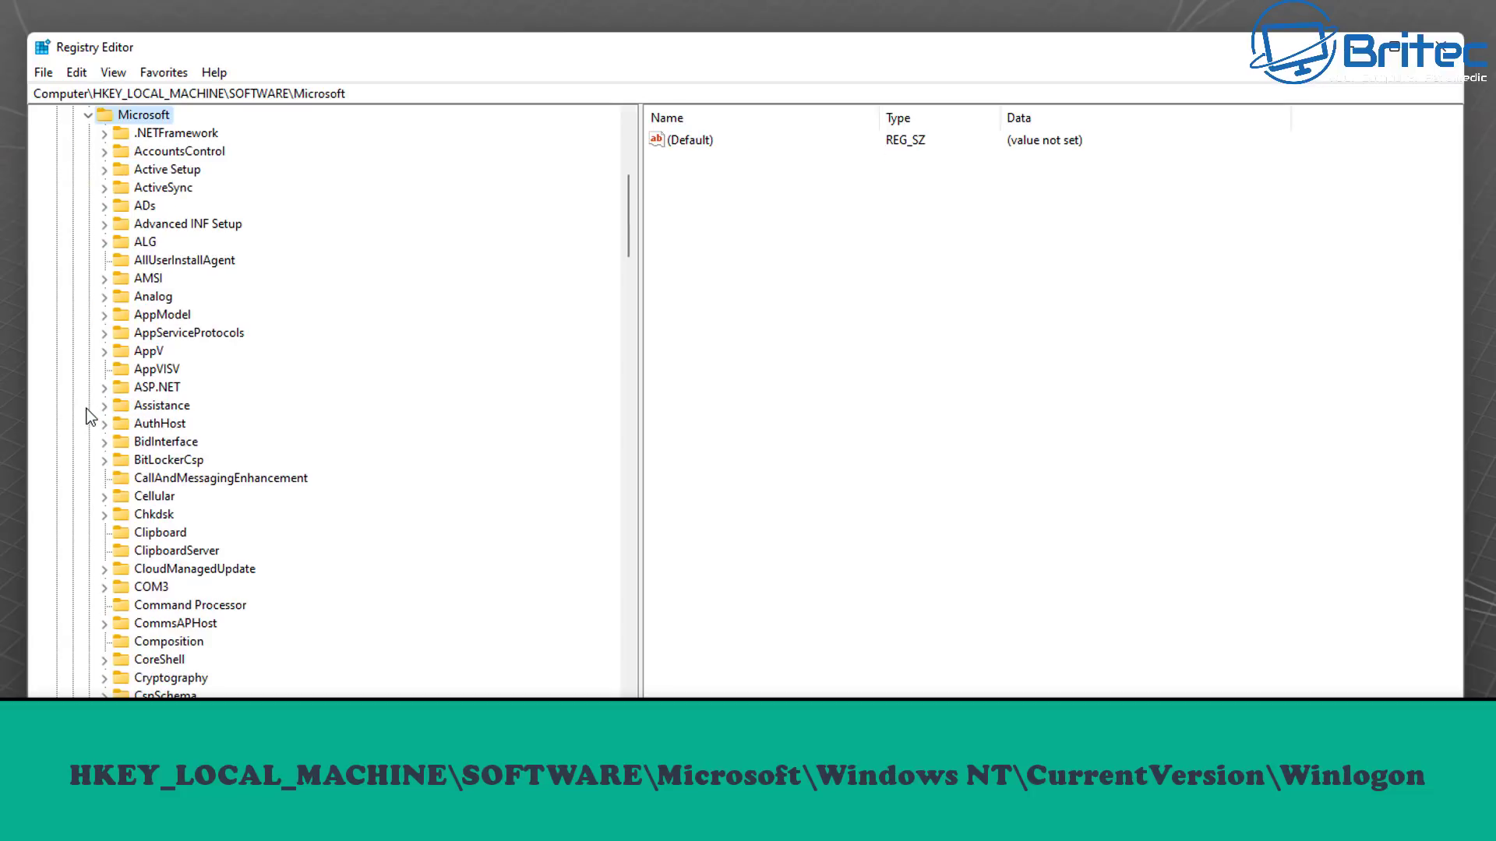
# Step: Expand Windows NT and CurrentVersion, scrolling down to its subkeys
pyautogui.scroll(-15, 257, 498)
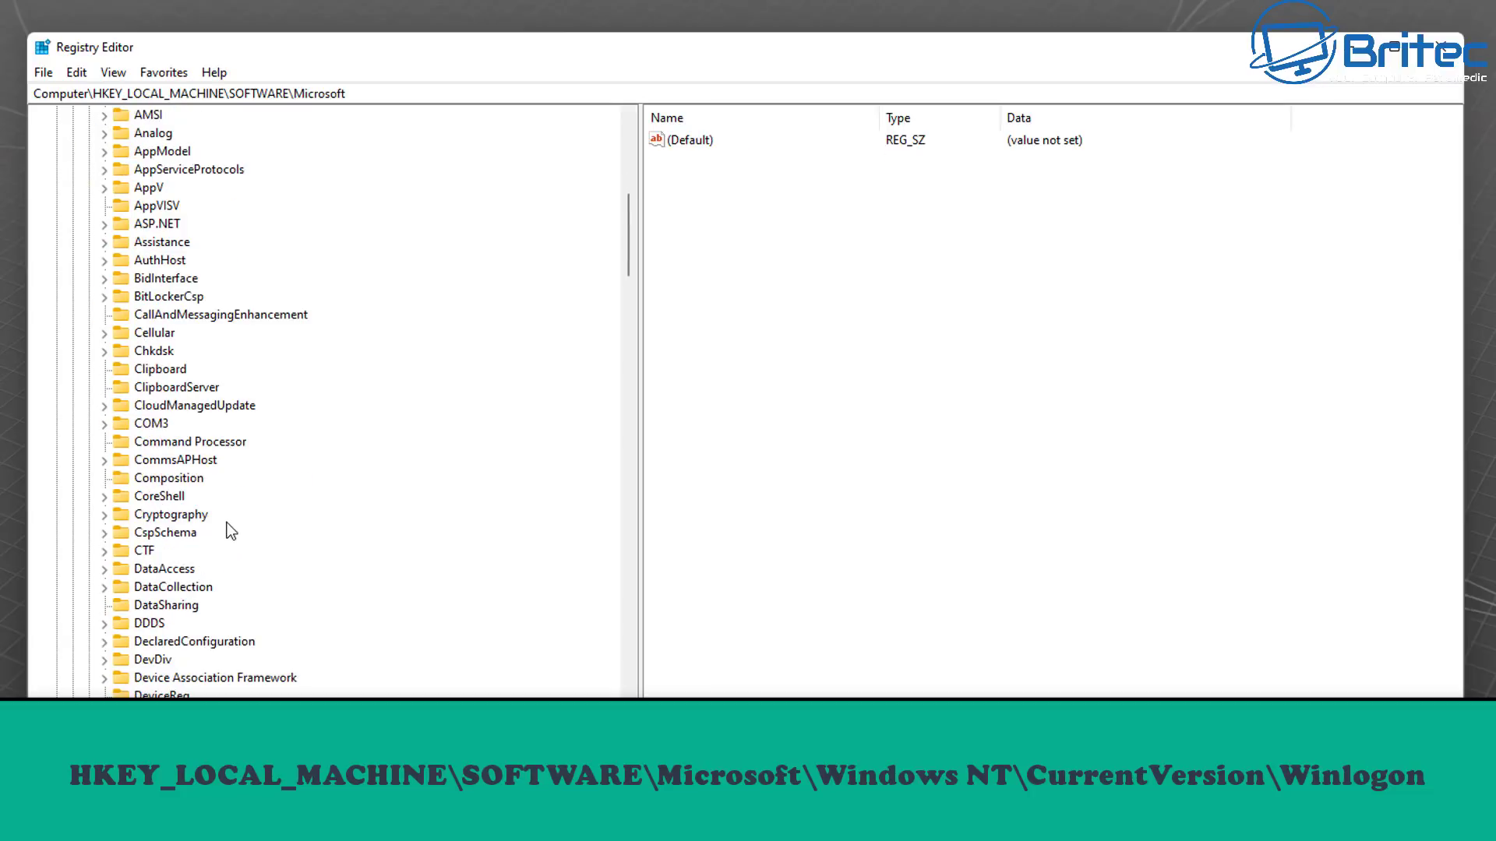
pyautogui.scroll(-20, 211, 576)
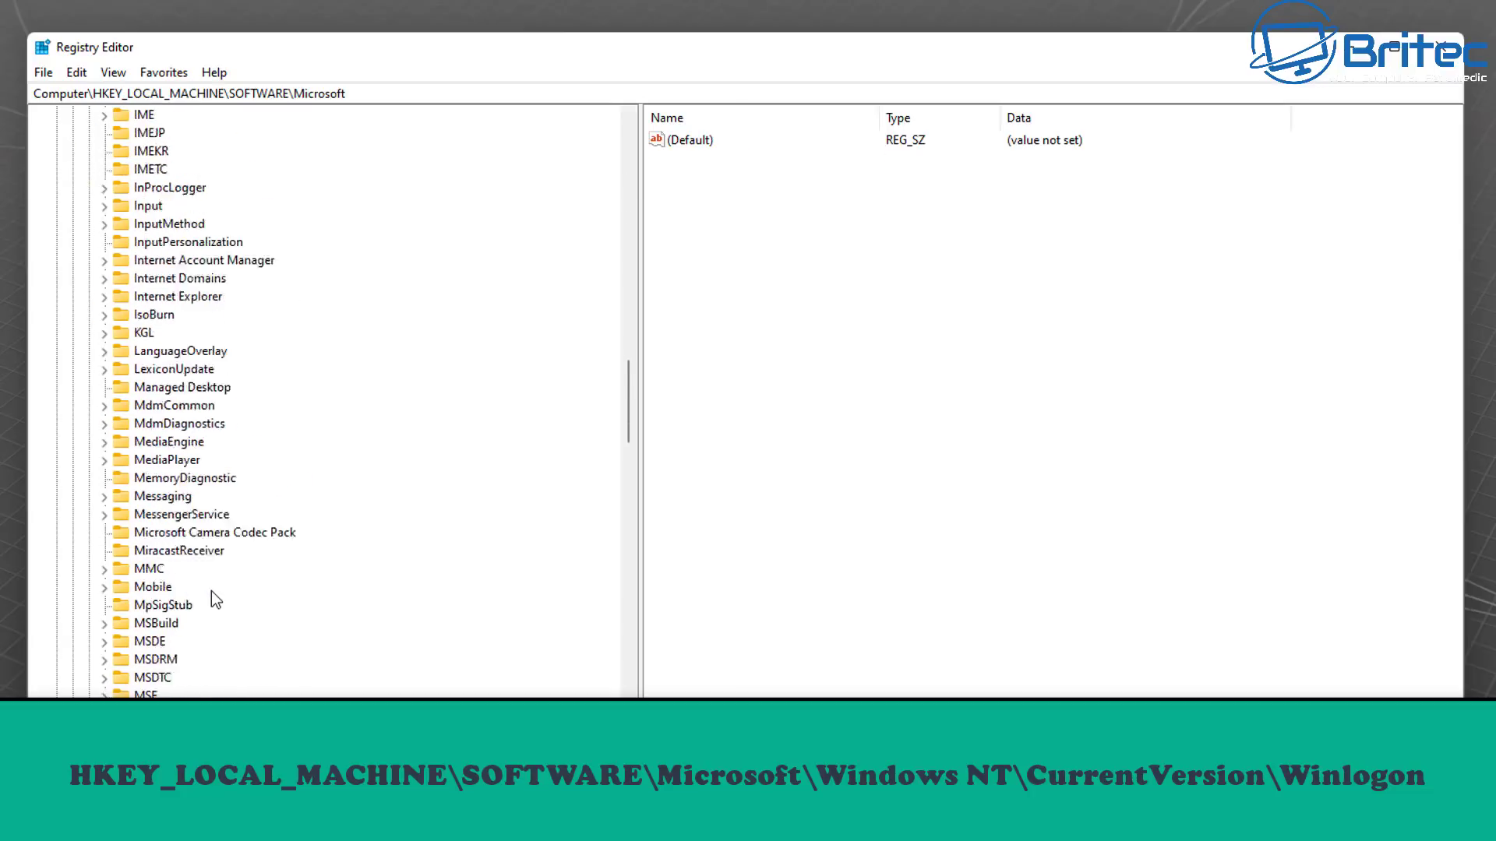
pyautogui.scroll(-20, 212, 606)
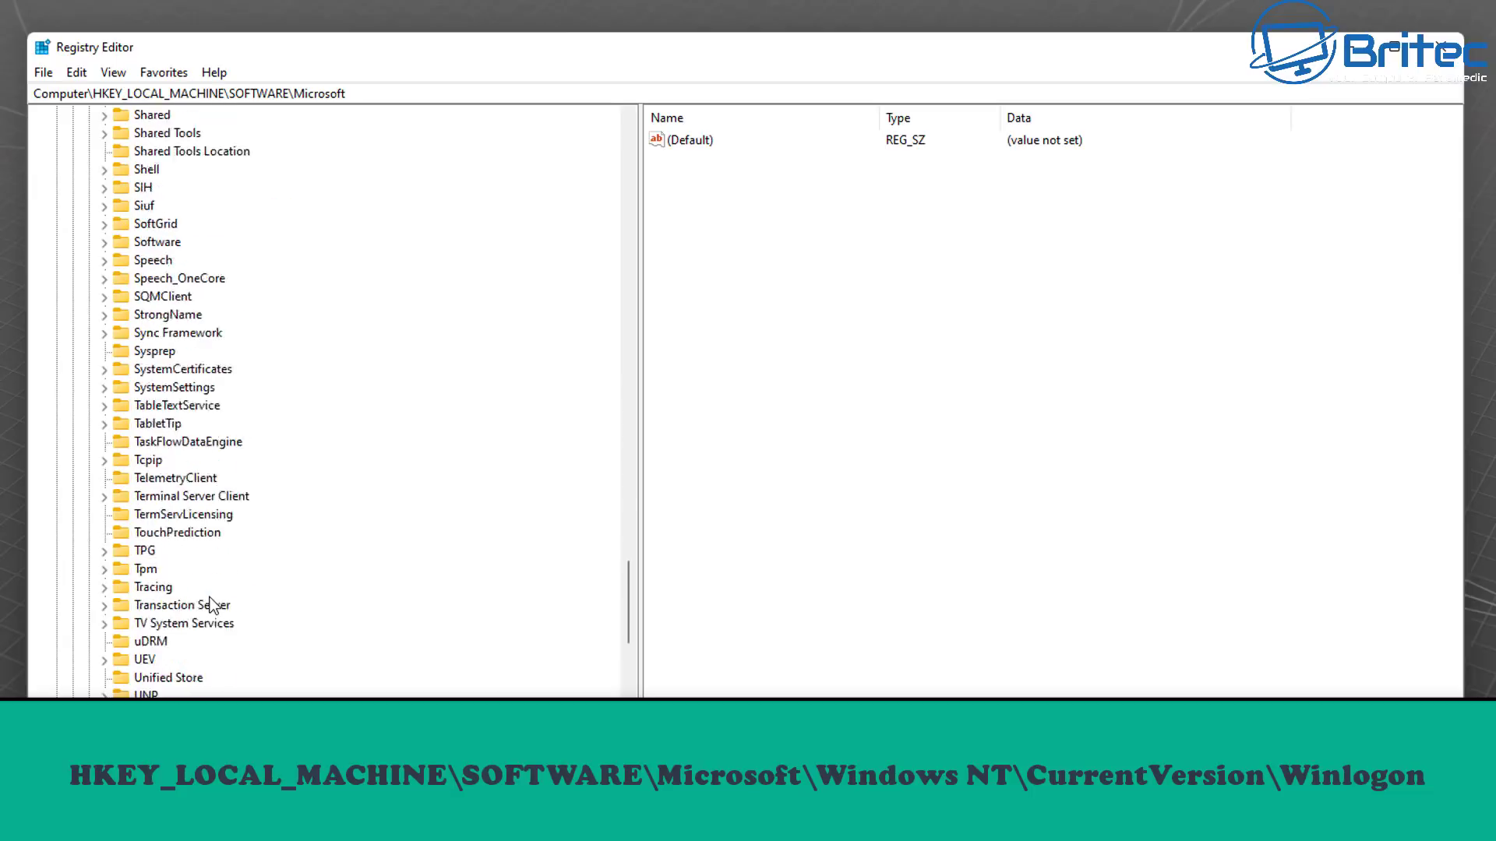
pyautogui.scroll(-1, 214, 604)
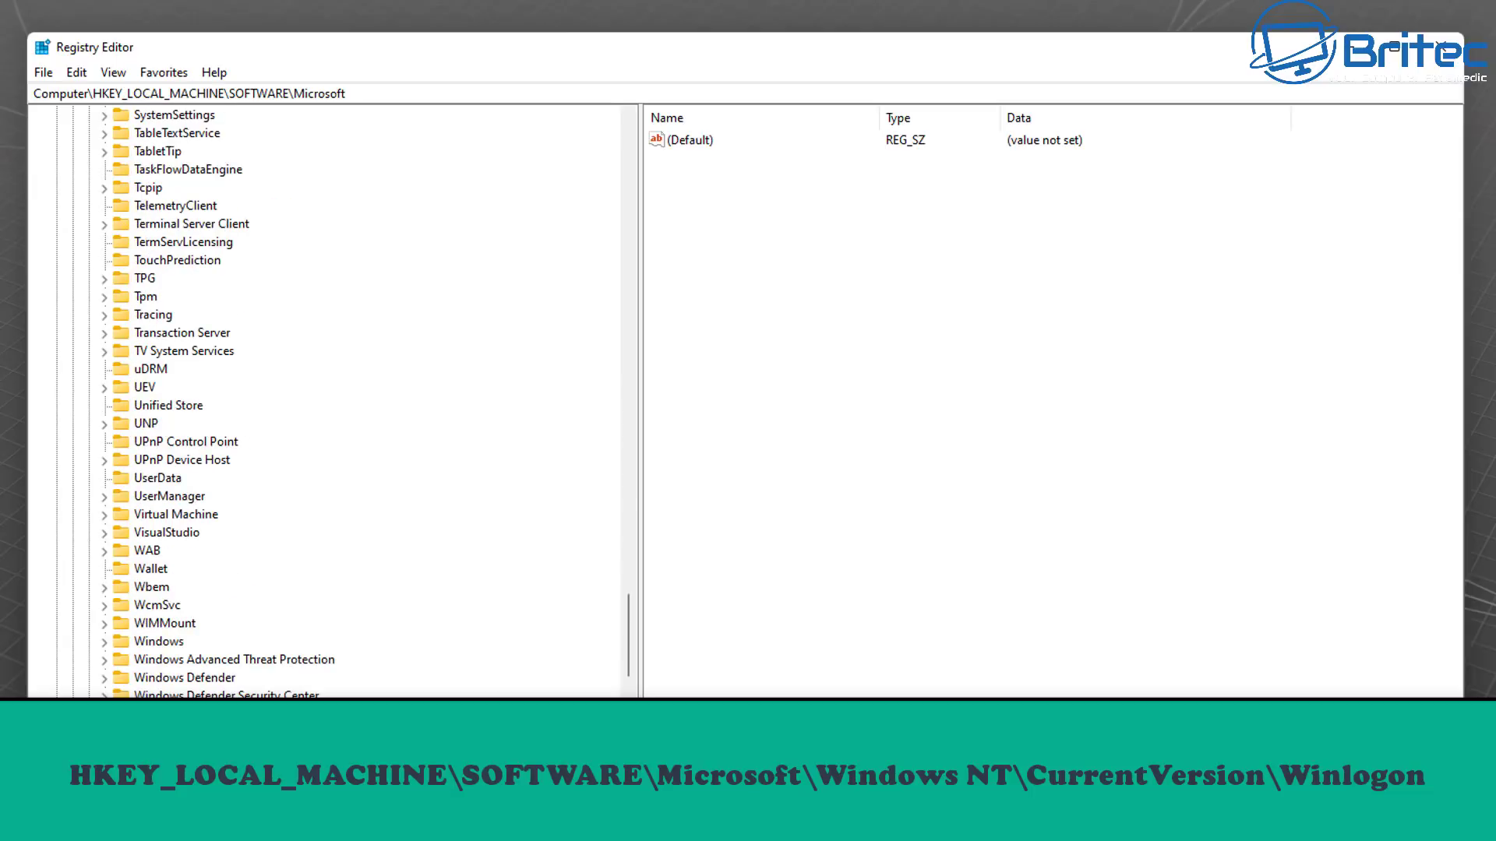
pyautogui.scroll(-2, 218, 403)
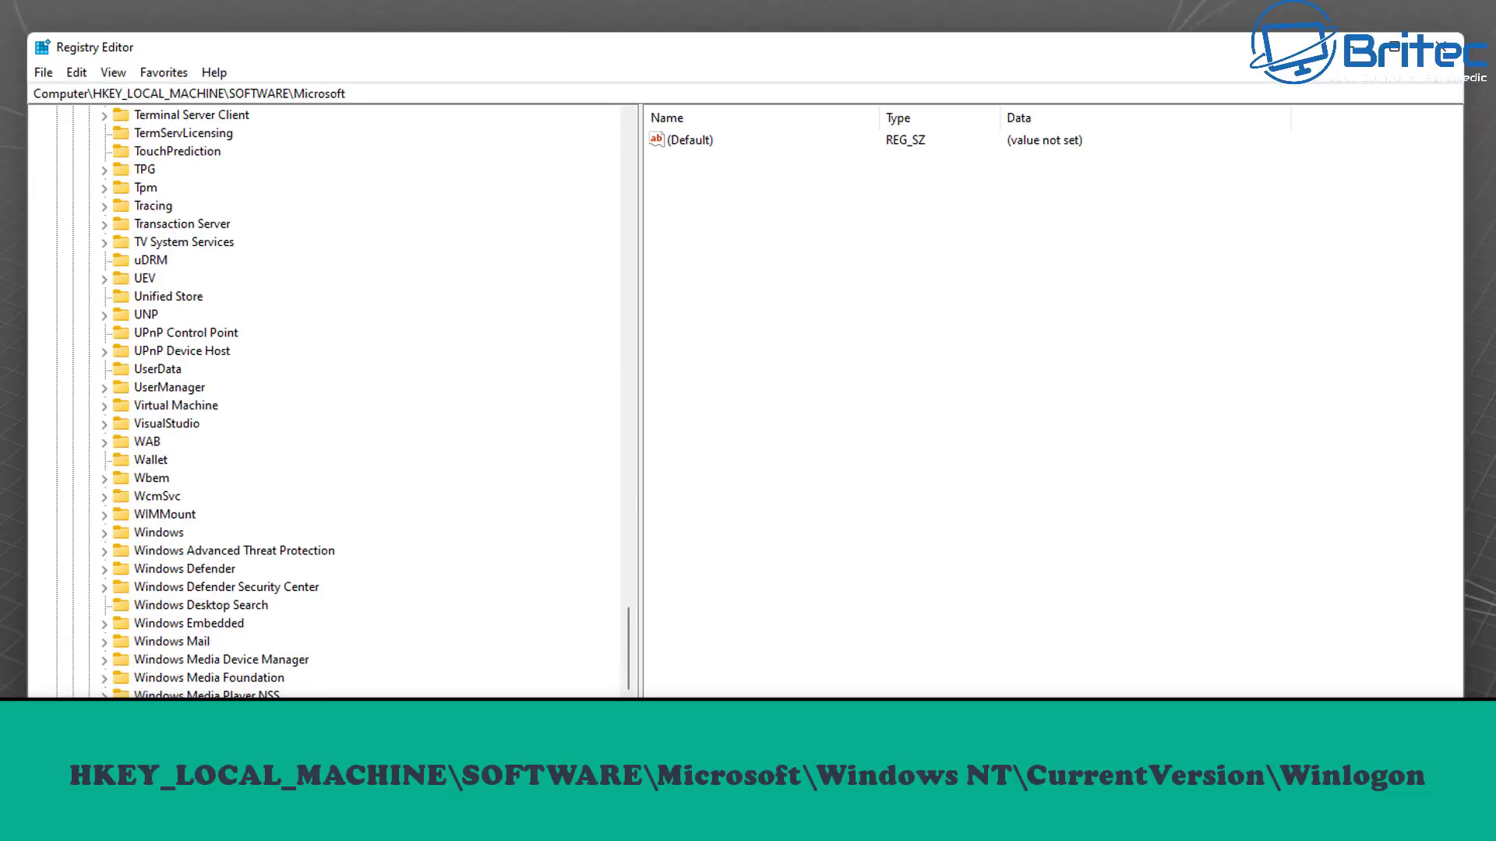
pyautogui.scroll(-3, 168, 545)
pyautogui.click(168, 568)
pyautogui.scroll(-1, 101, 514)
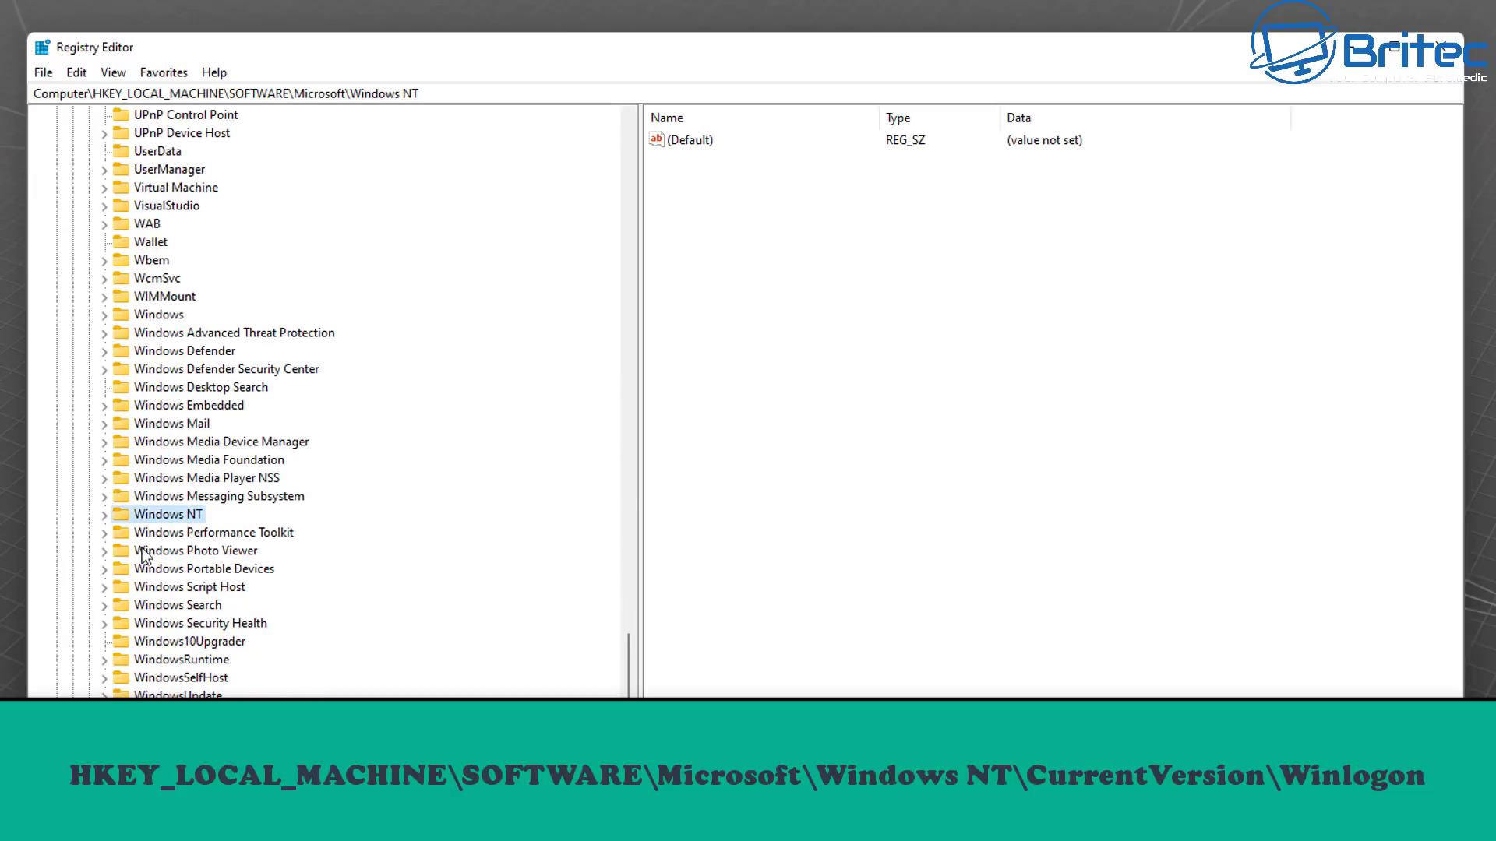
pyautogui.click(104, 515)
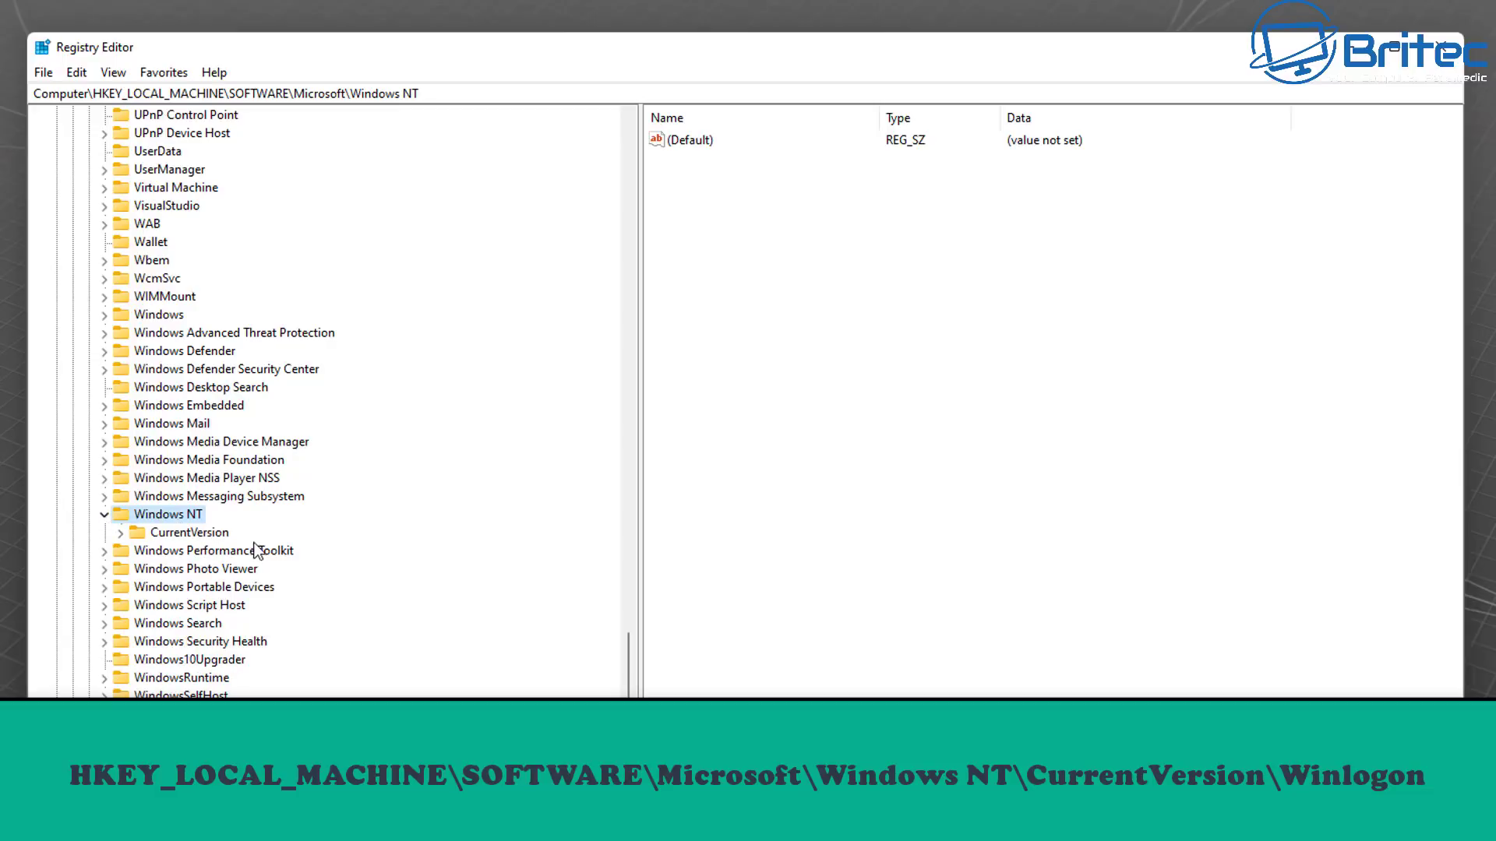
pyautogui.click(204, 533)
pyautogui.click(121, 532)
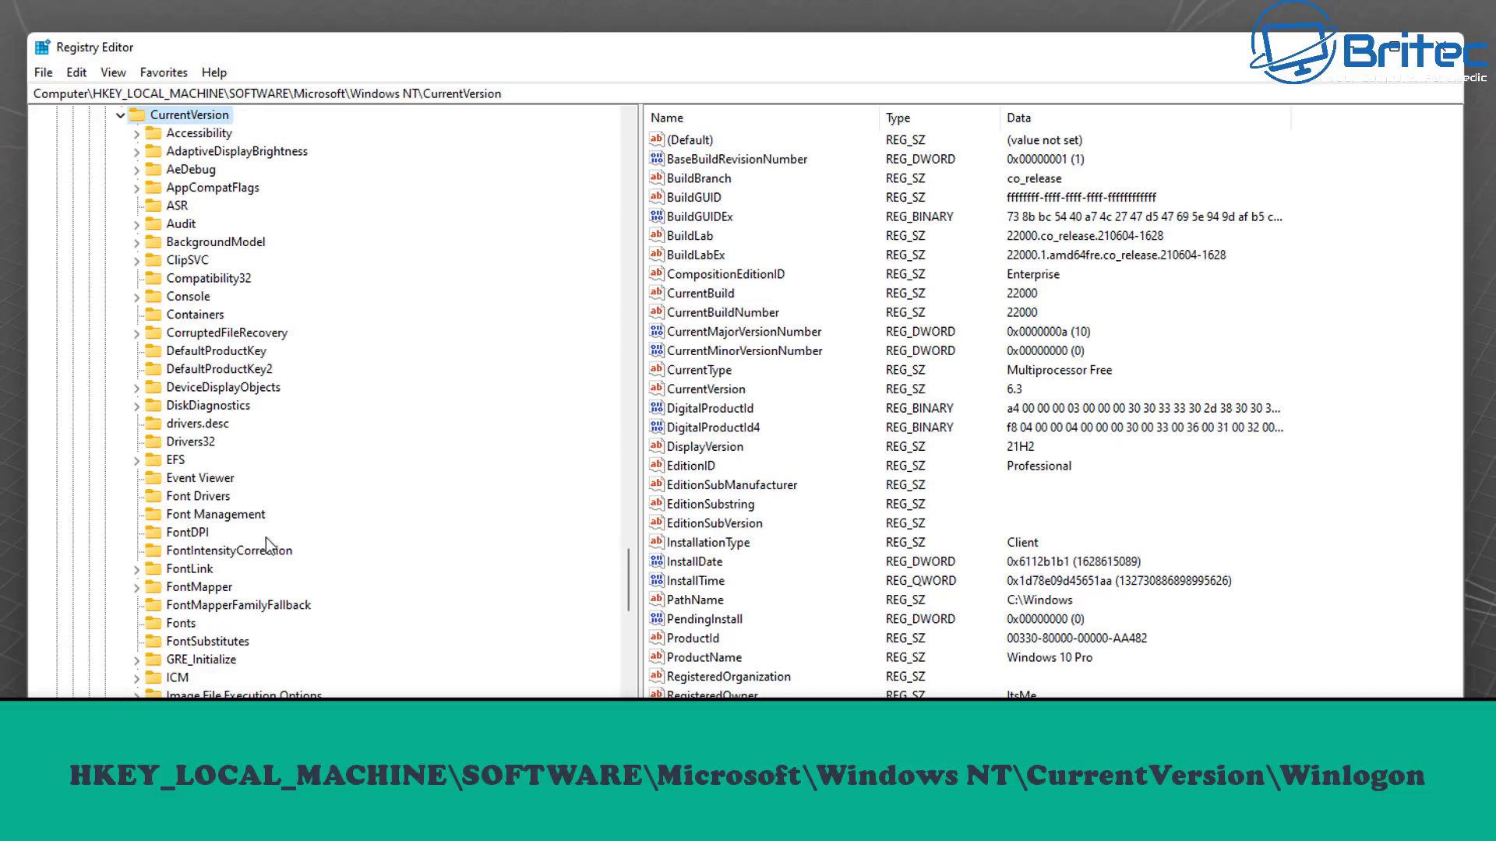
pyautogui.scroll(-5, 234, 538)
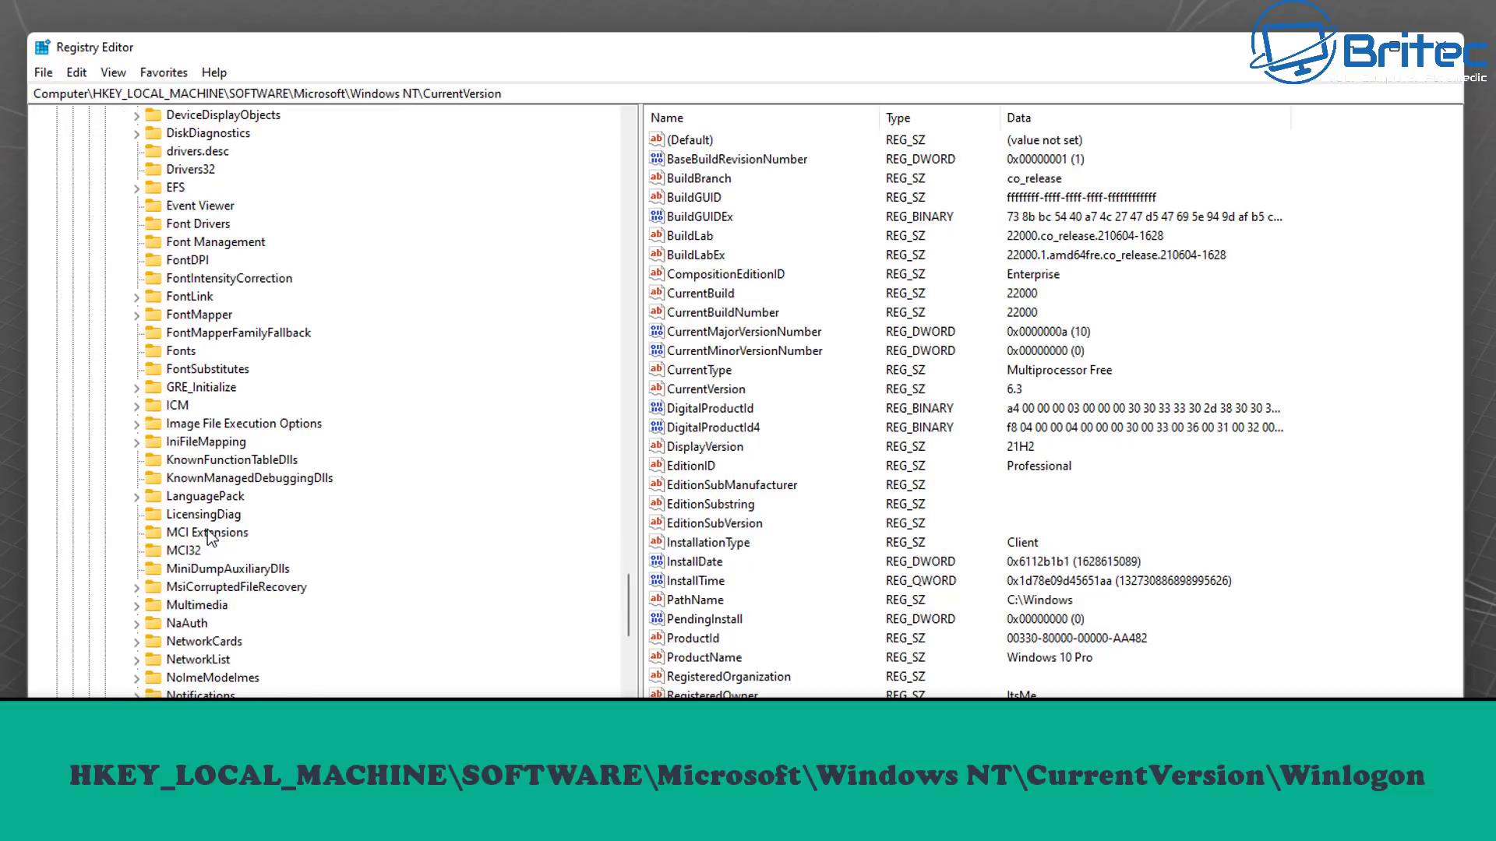
pyautogui.scroll(-13, 207, 536)
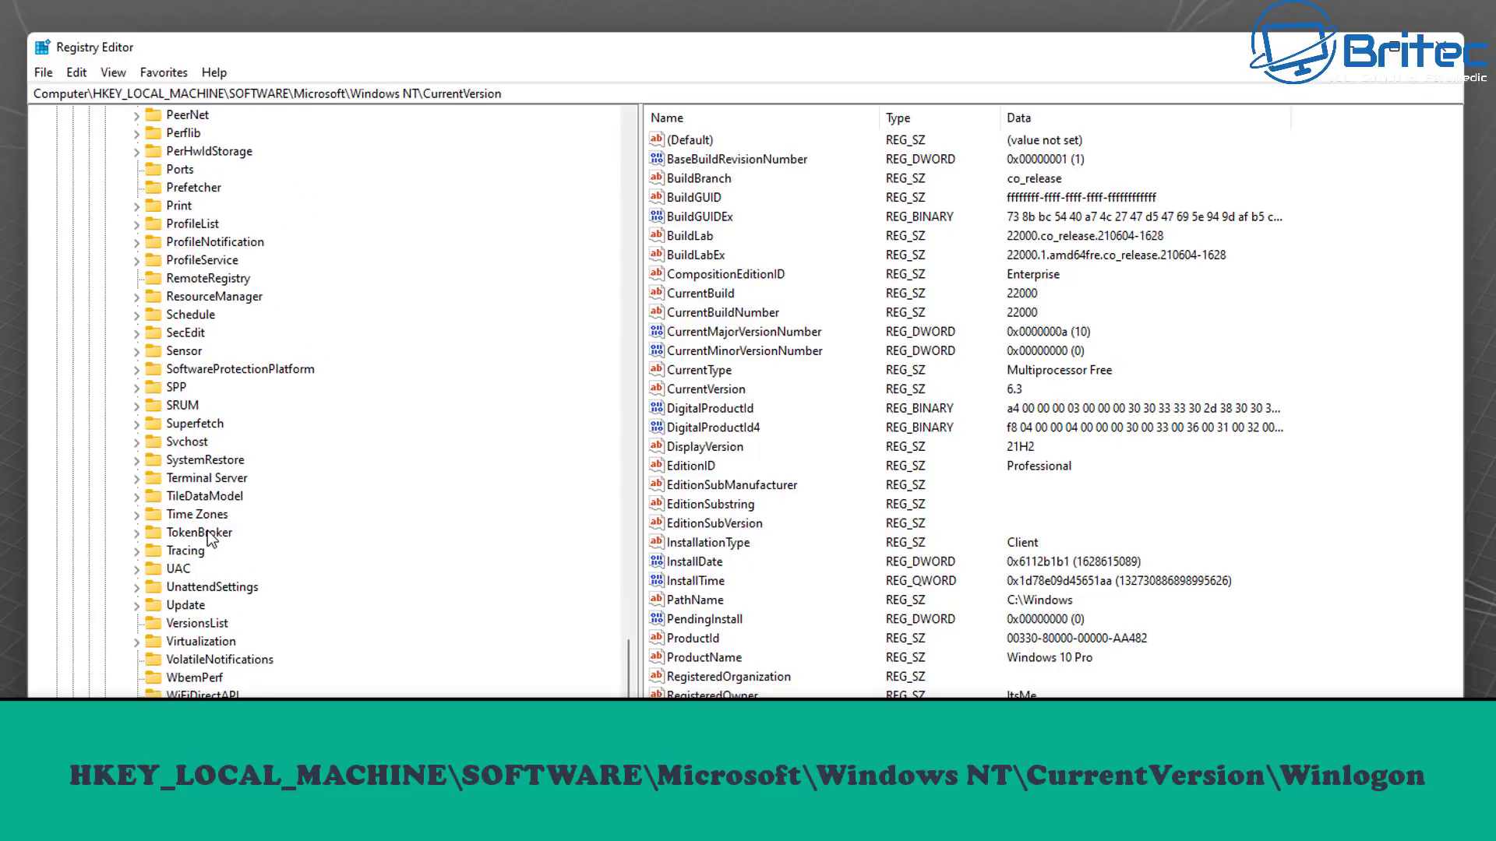
pyautogui.scroll(-1, 210, 538)
# Step: In the Winlogon key, change DefaultUserName's value data to the account's user name
pyautogui.click(190, 621)
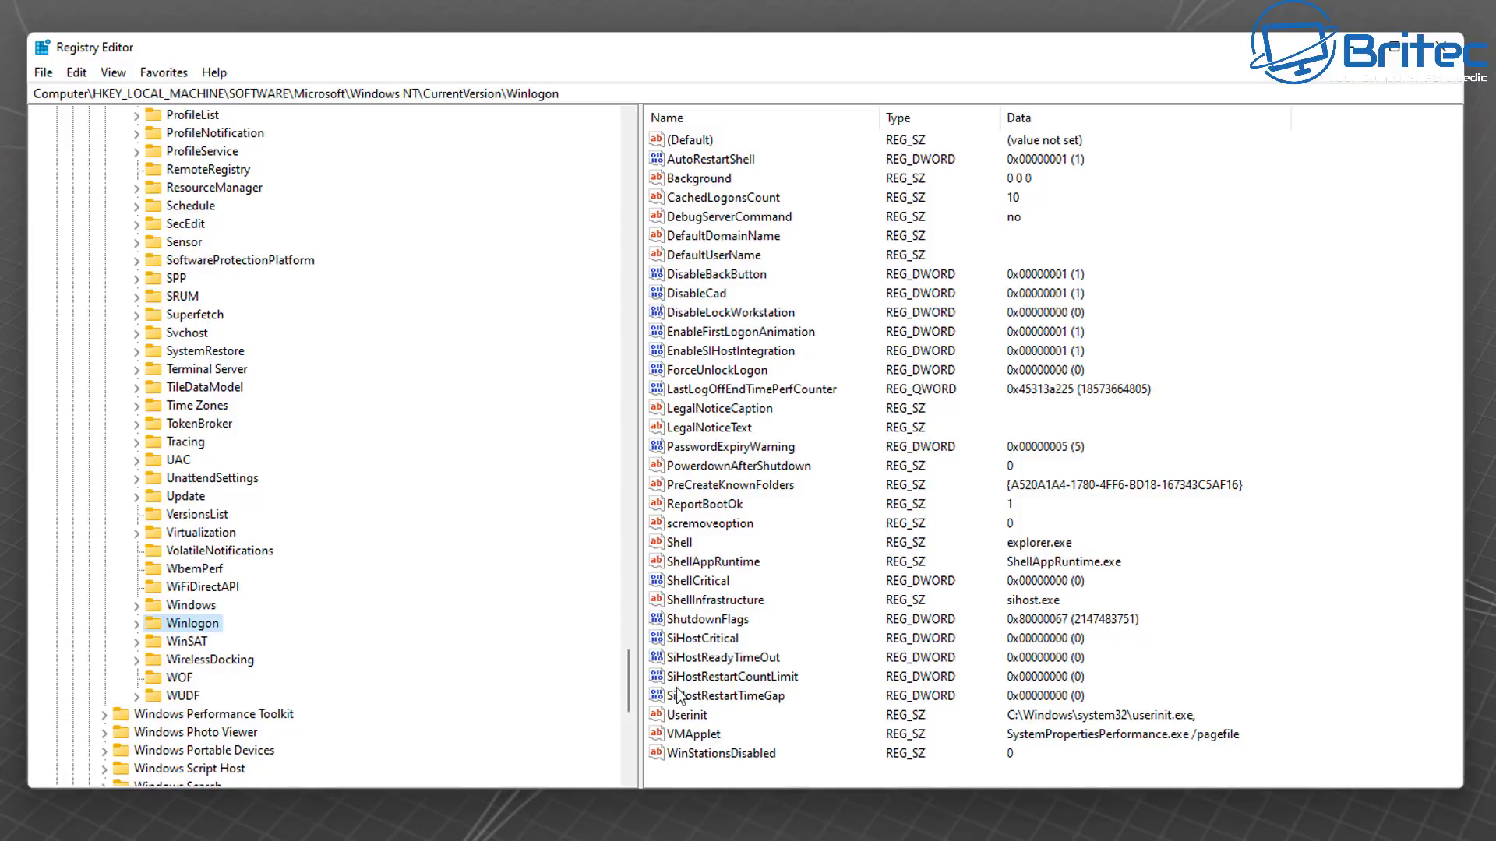
pyautogui.click(712, 259)
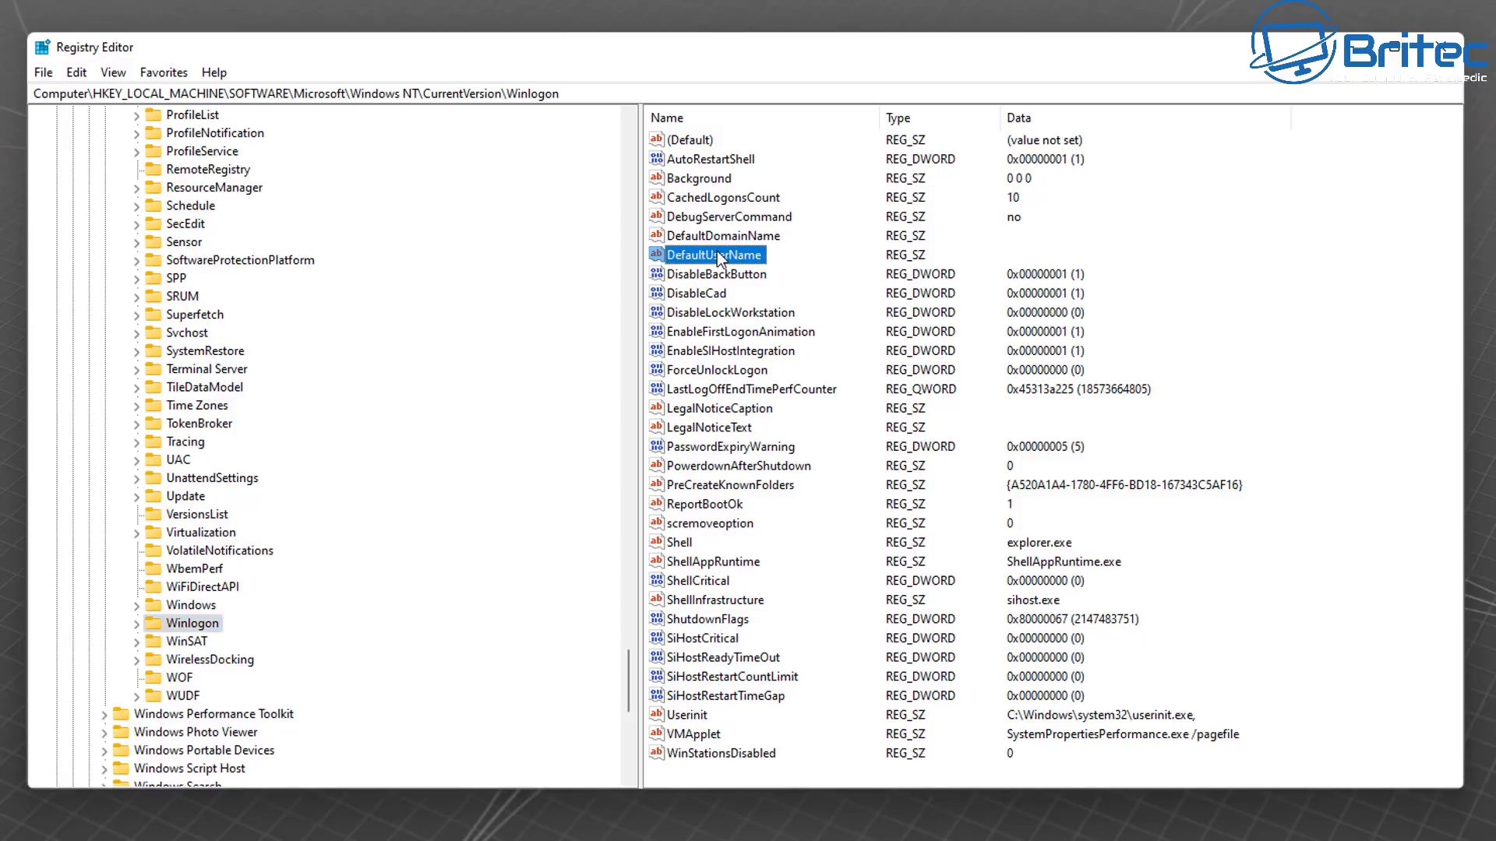
pyautogui.doubleClick(717, 260)
pyautogui.moveTo(330, 140); pyautogui.dragTo(881, 289)
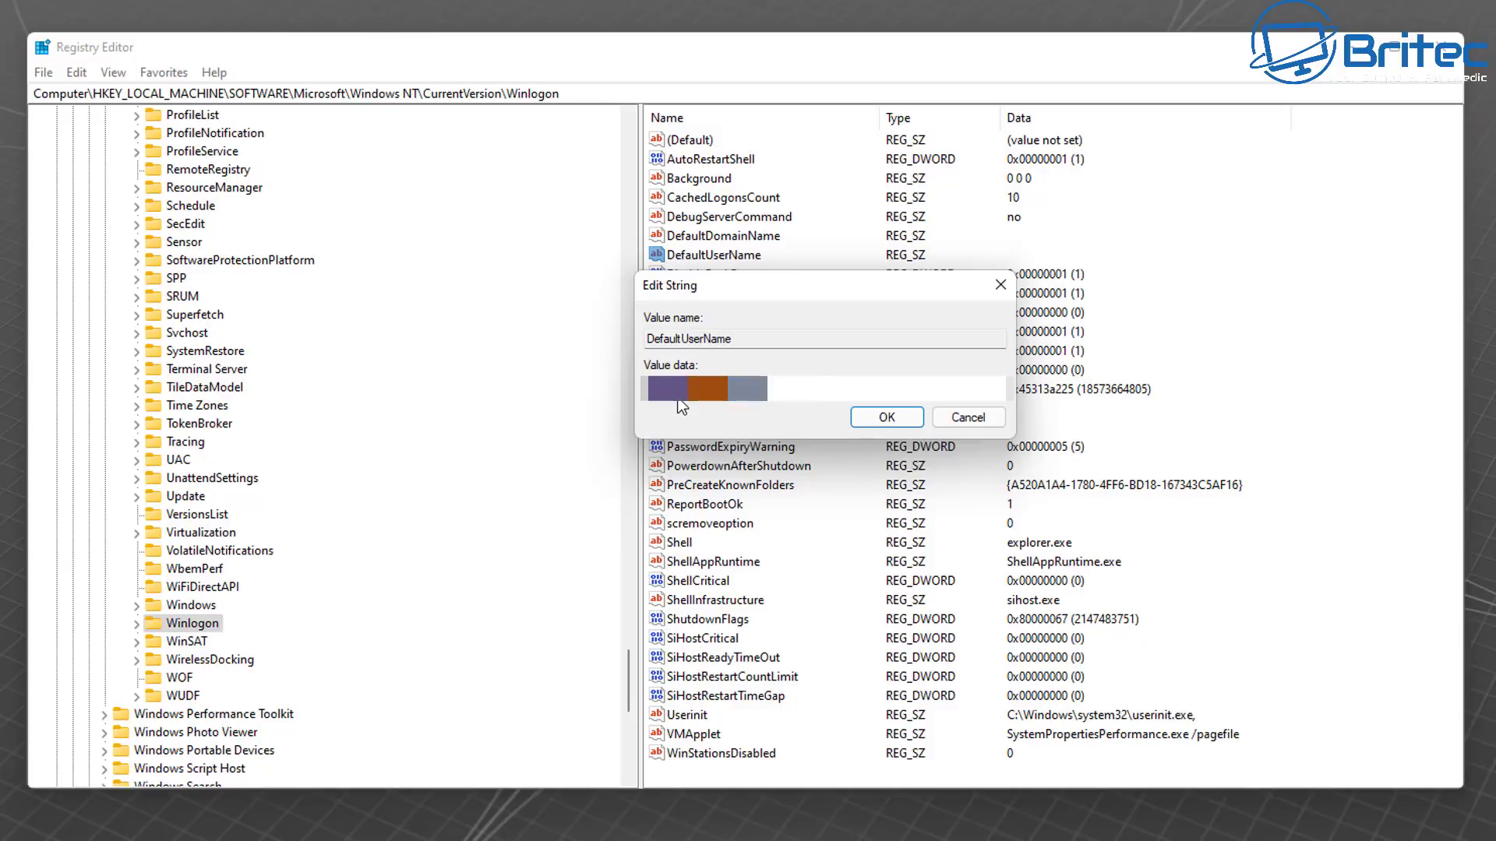
pyautogui.click(888, 419)
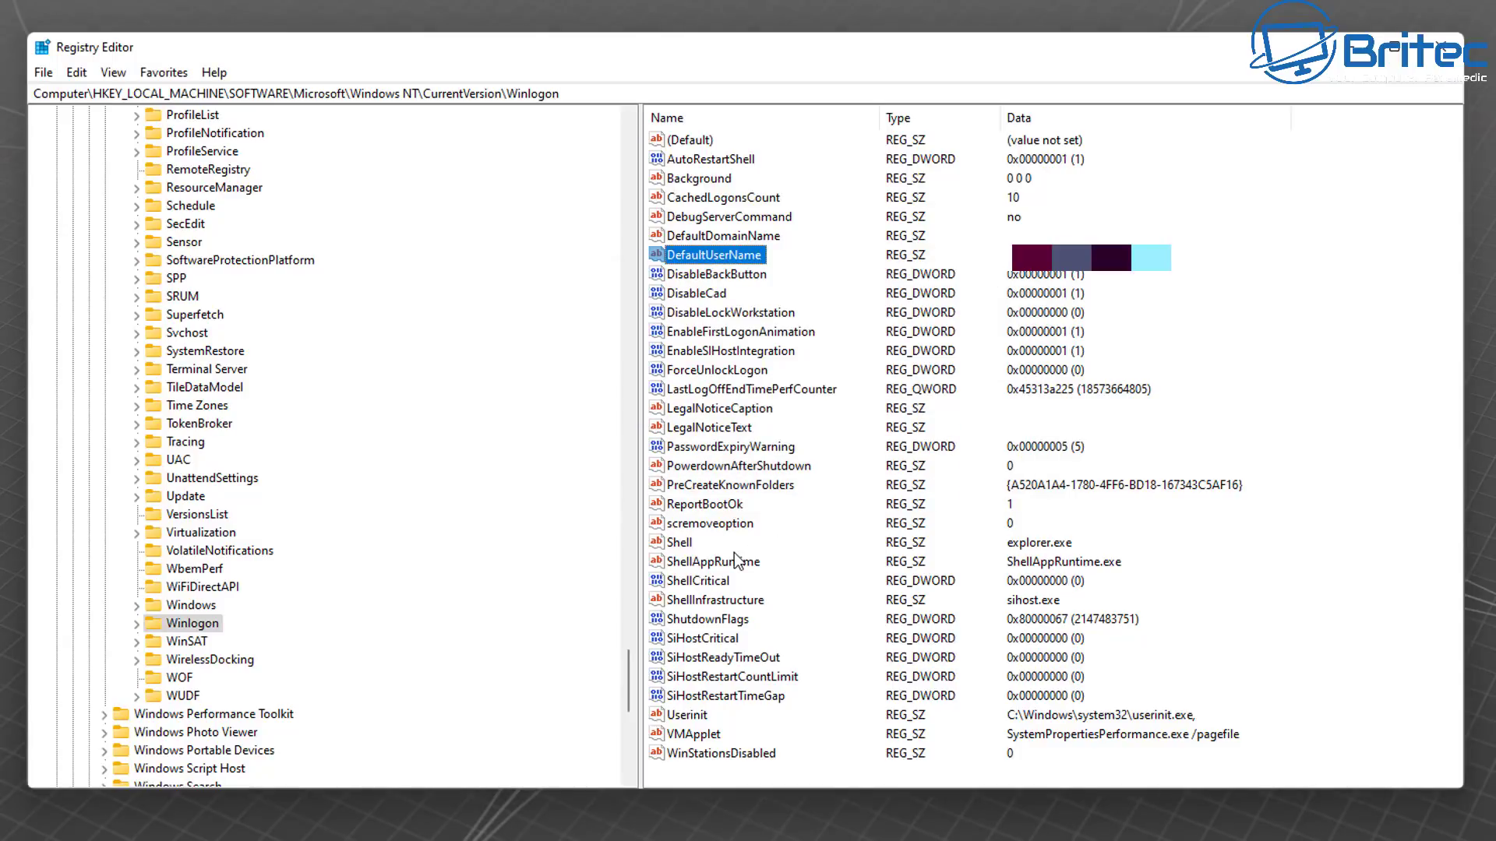
# Step: Create a new DefaultPassword string value under Winlogon and save it with blank data
pyautogui.rightClick(1223, 273)
pyautogui.moveTo(1278, 283)
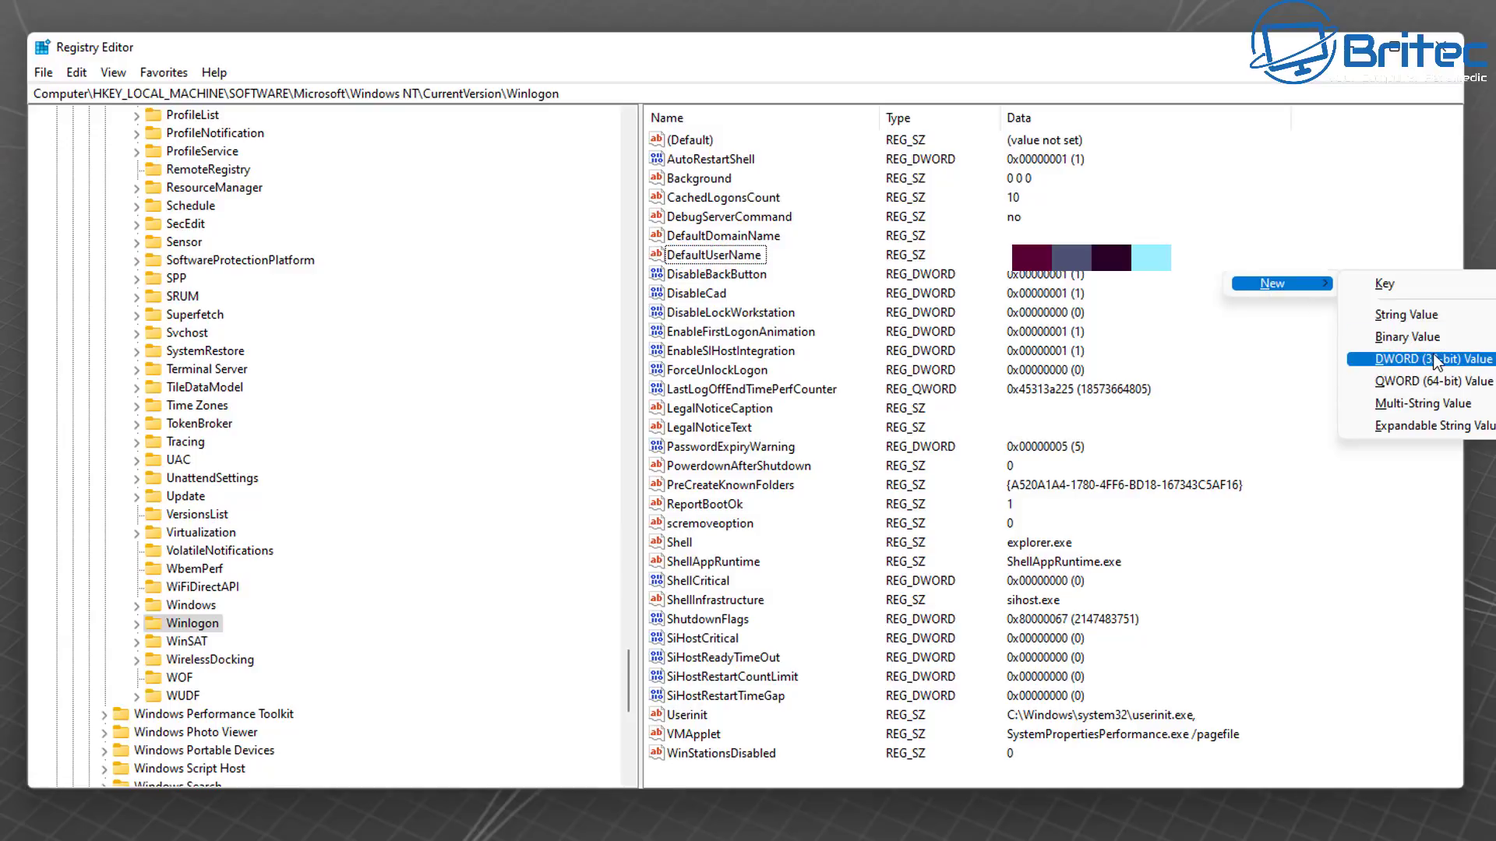
pyautogui.click(1406, 315)
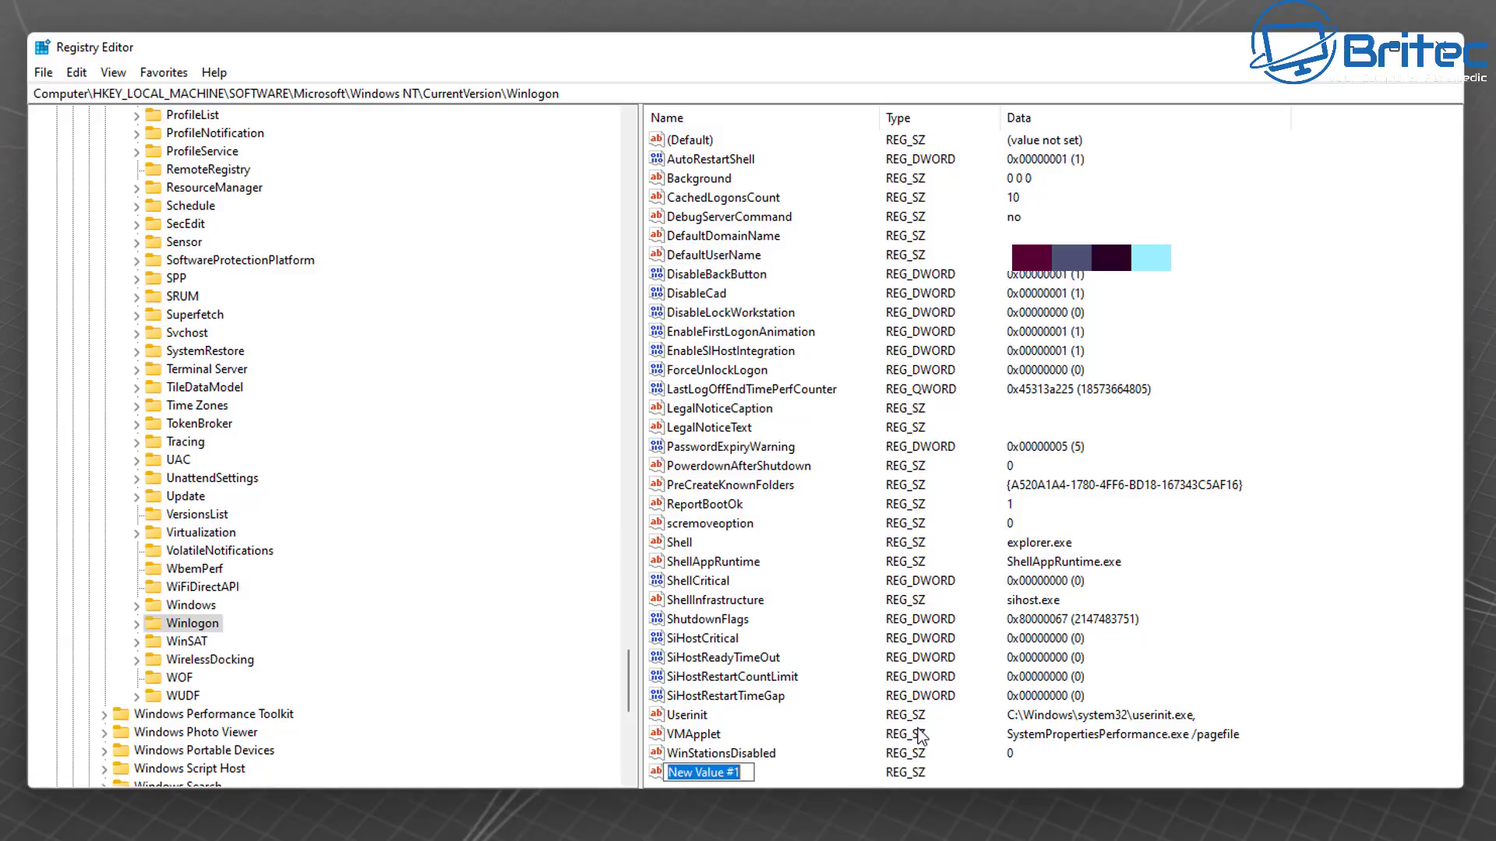
pyautogui.write('Default')
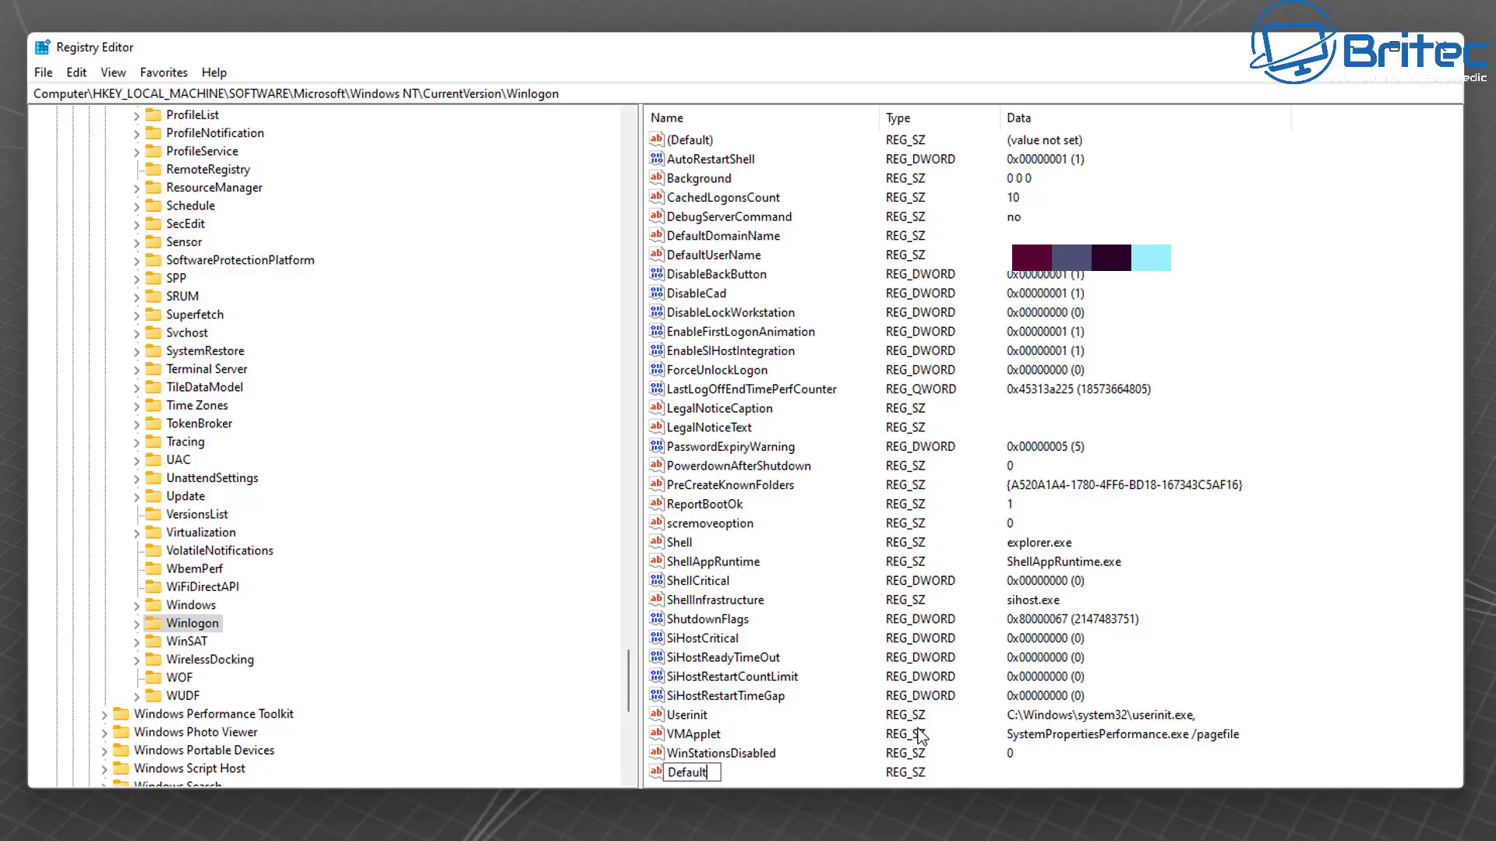
pyautogui.write('Password')
pyautogui.press('Return')
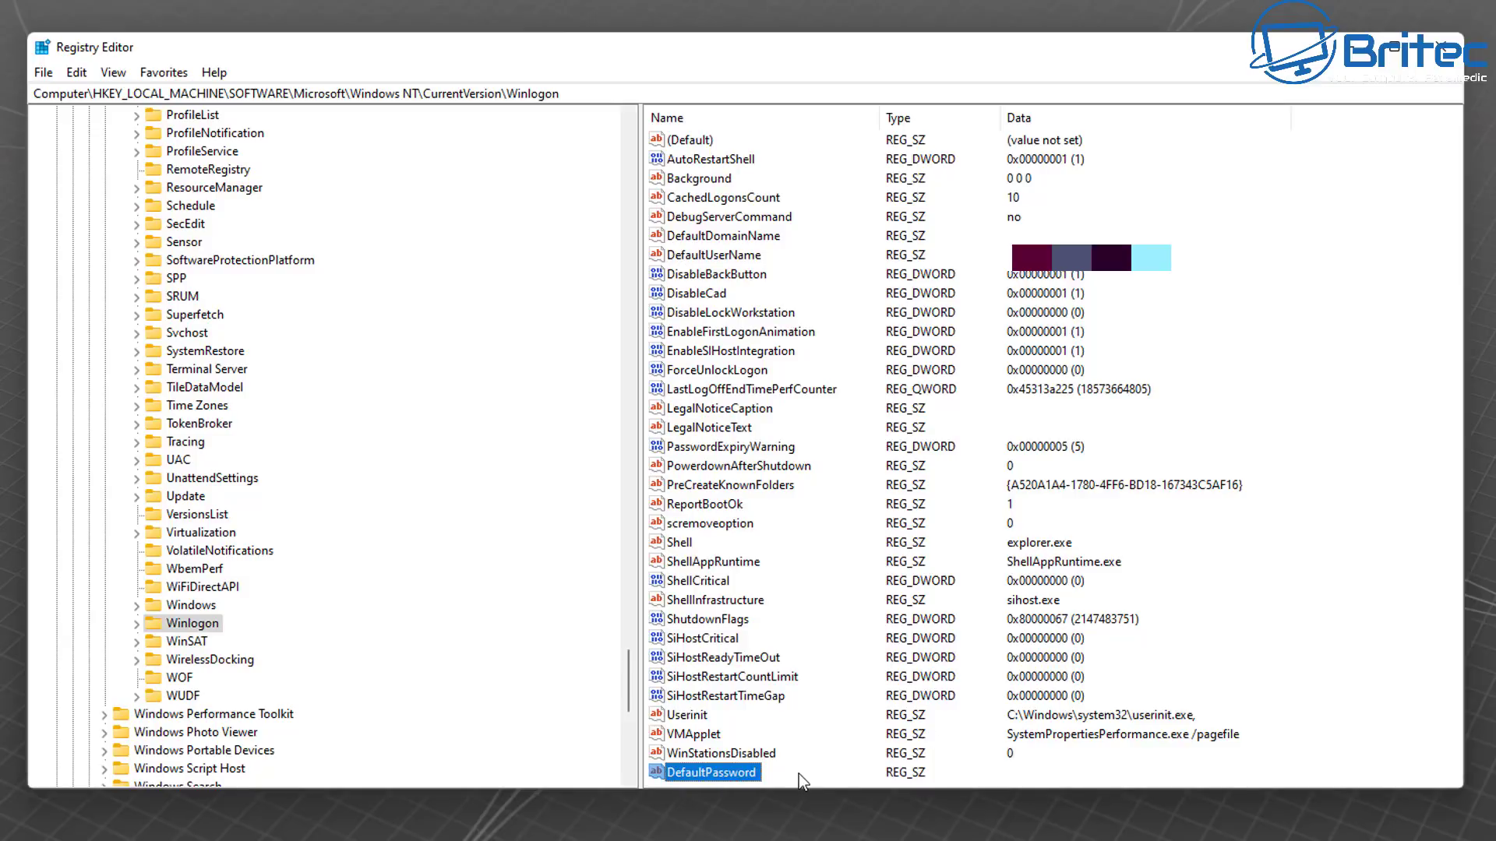
pyautogui.doubleClick(715, 773)
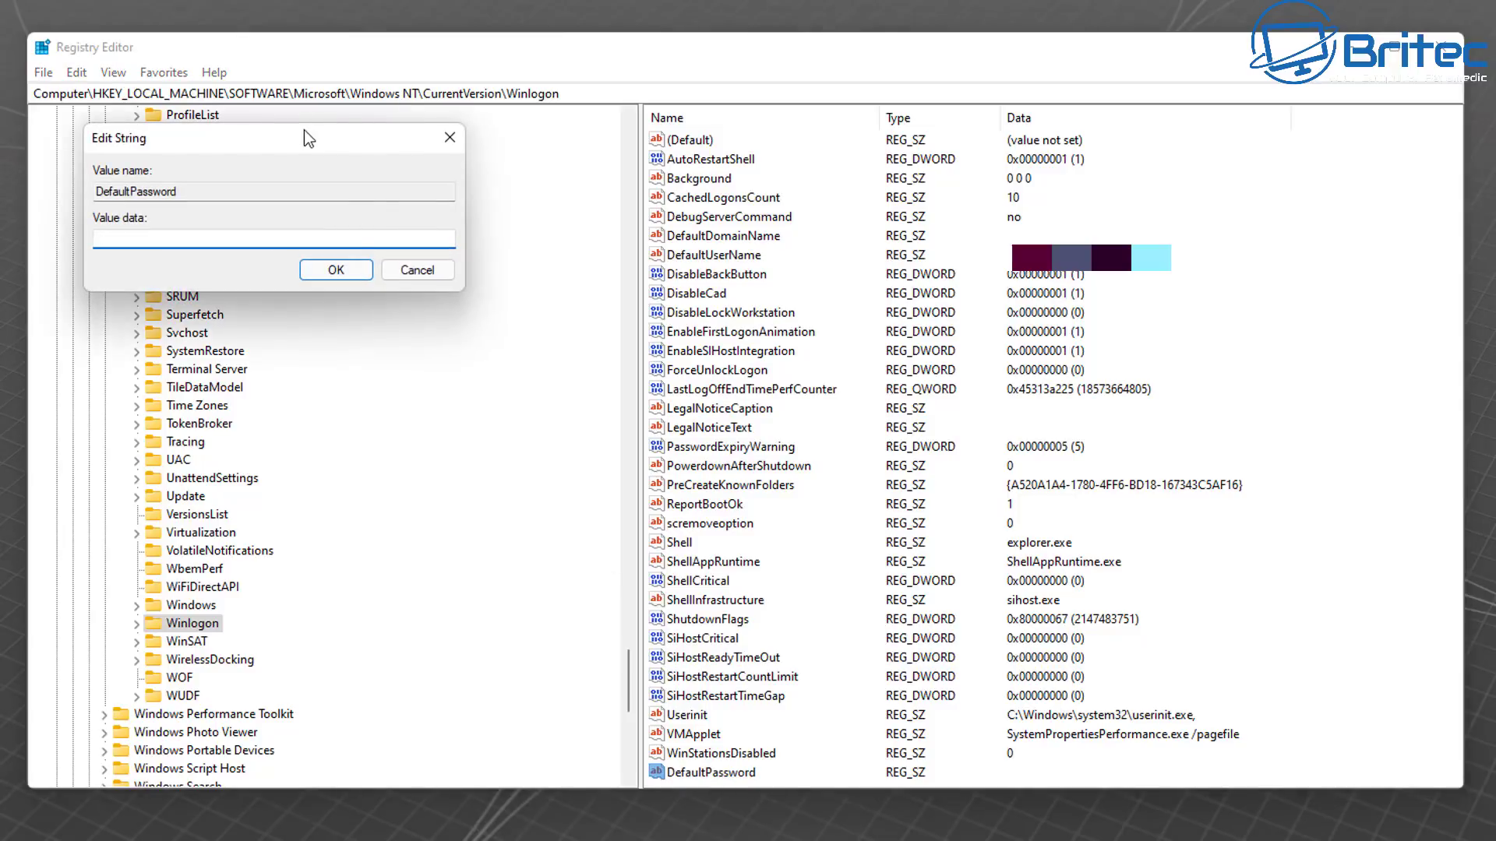
pyautogui.moveTo(309, 139); pyautogui.dragTo(870, 594)
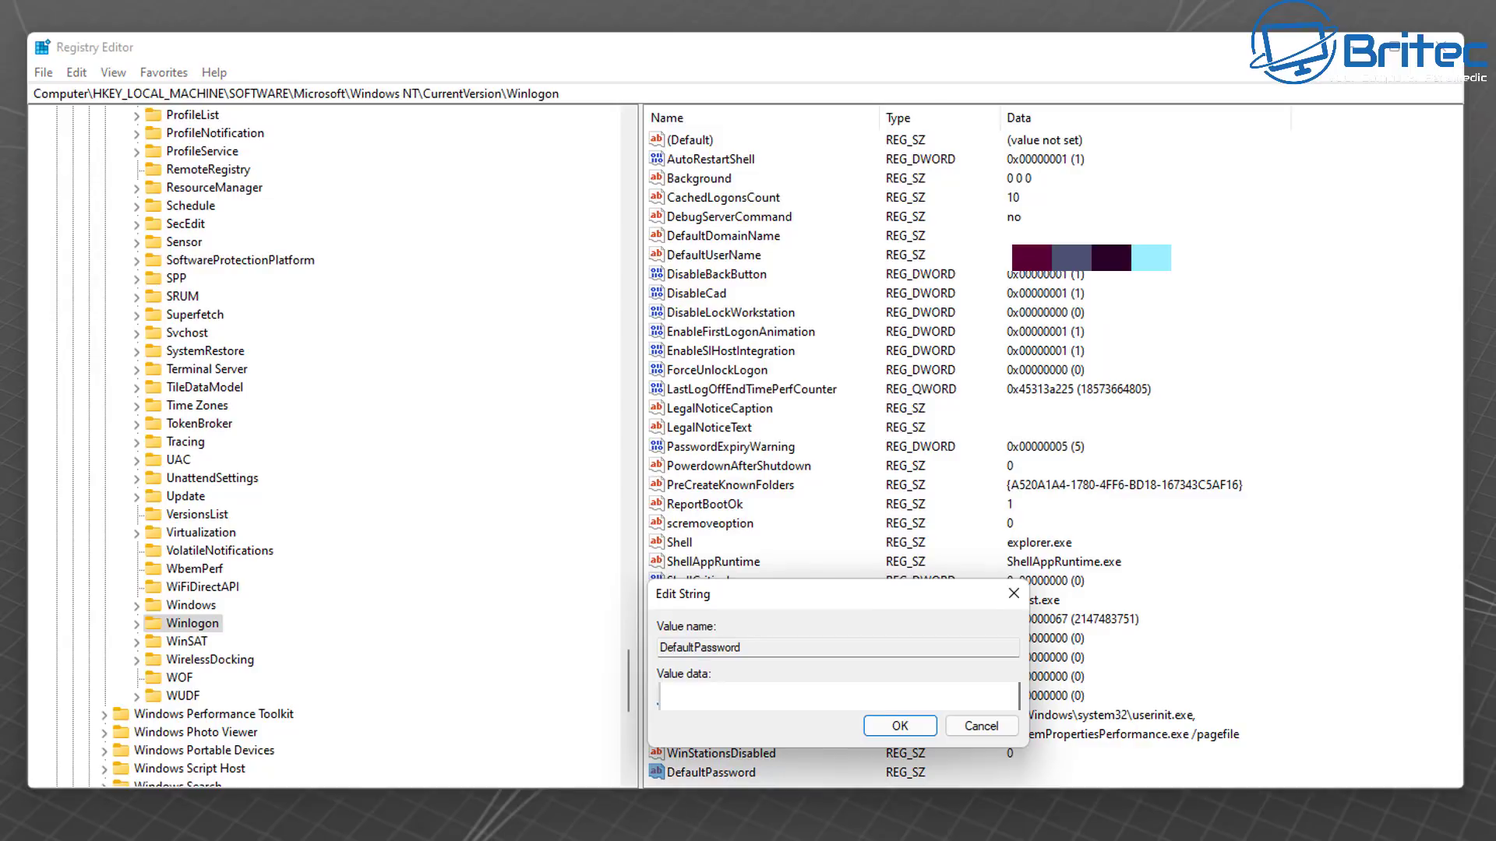
pyautogui.press('Return')
# Step: Create a new AutoAdminLogon string value under Winlogon and open it for editing
pyautogui.rightClick(1324, 615)
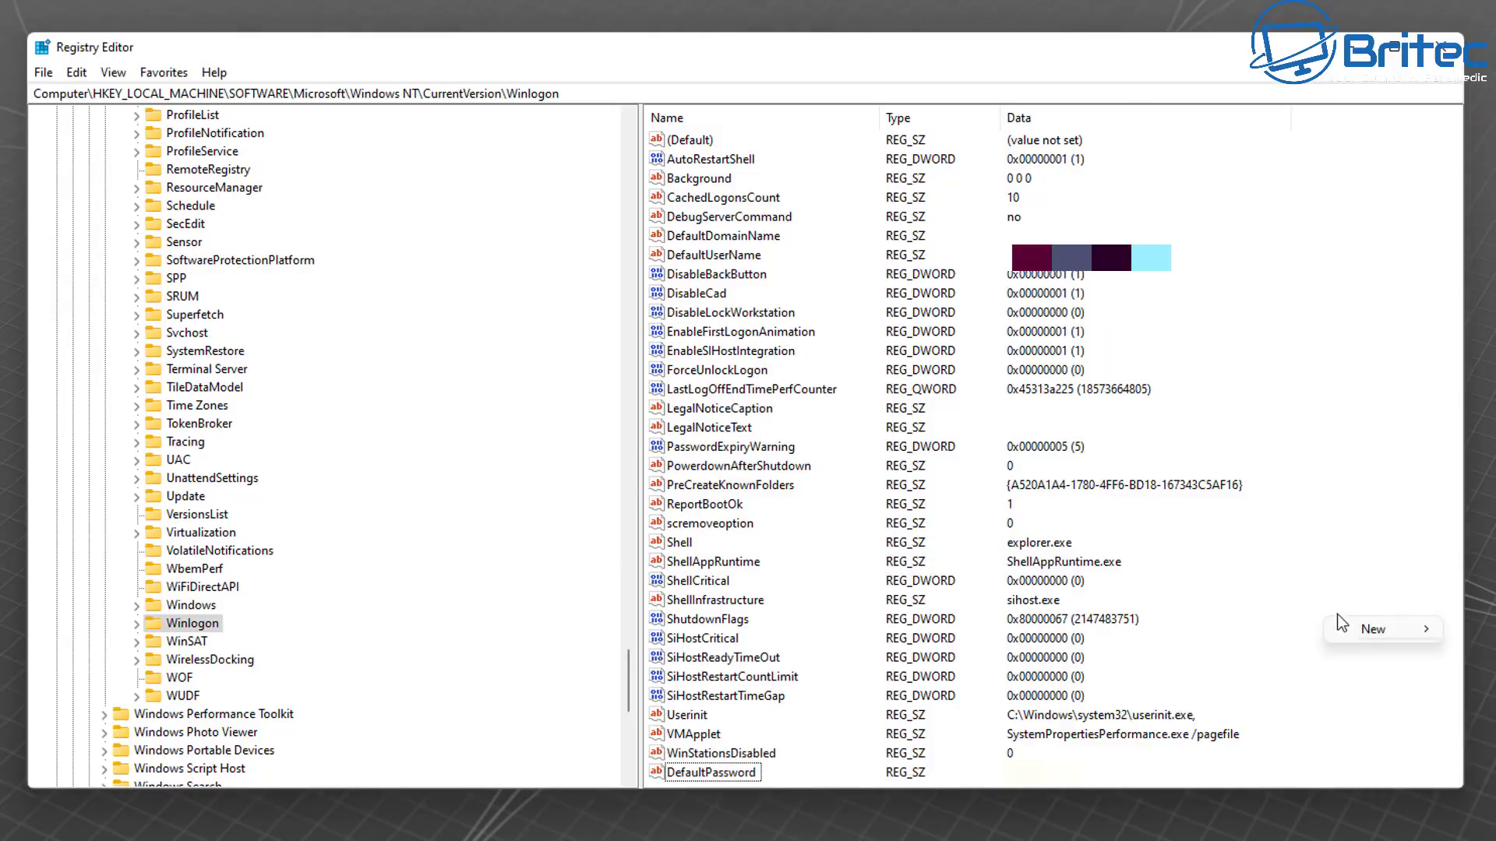
pyautogui.moveTo(1334, 632)
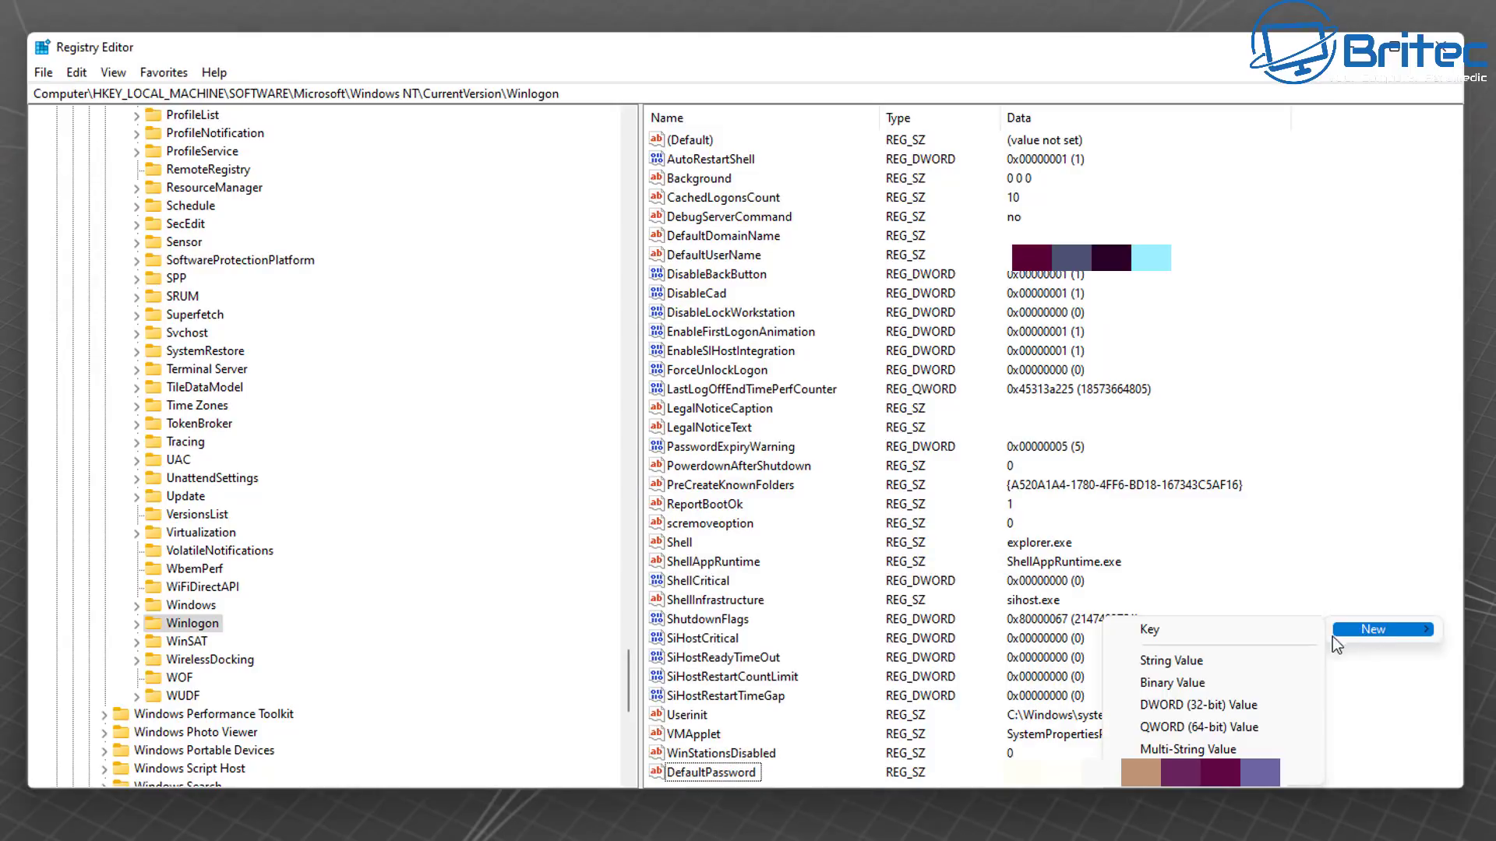
pyautogui.click(1211, 669)
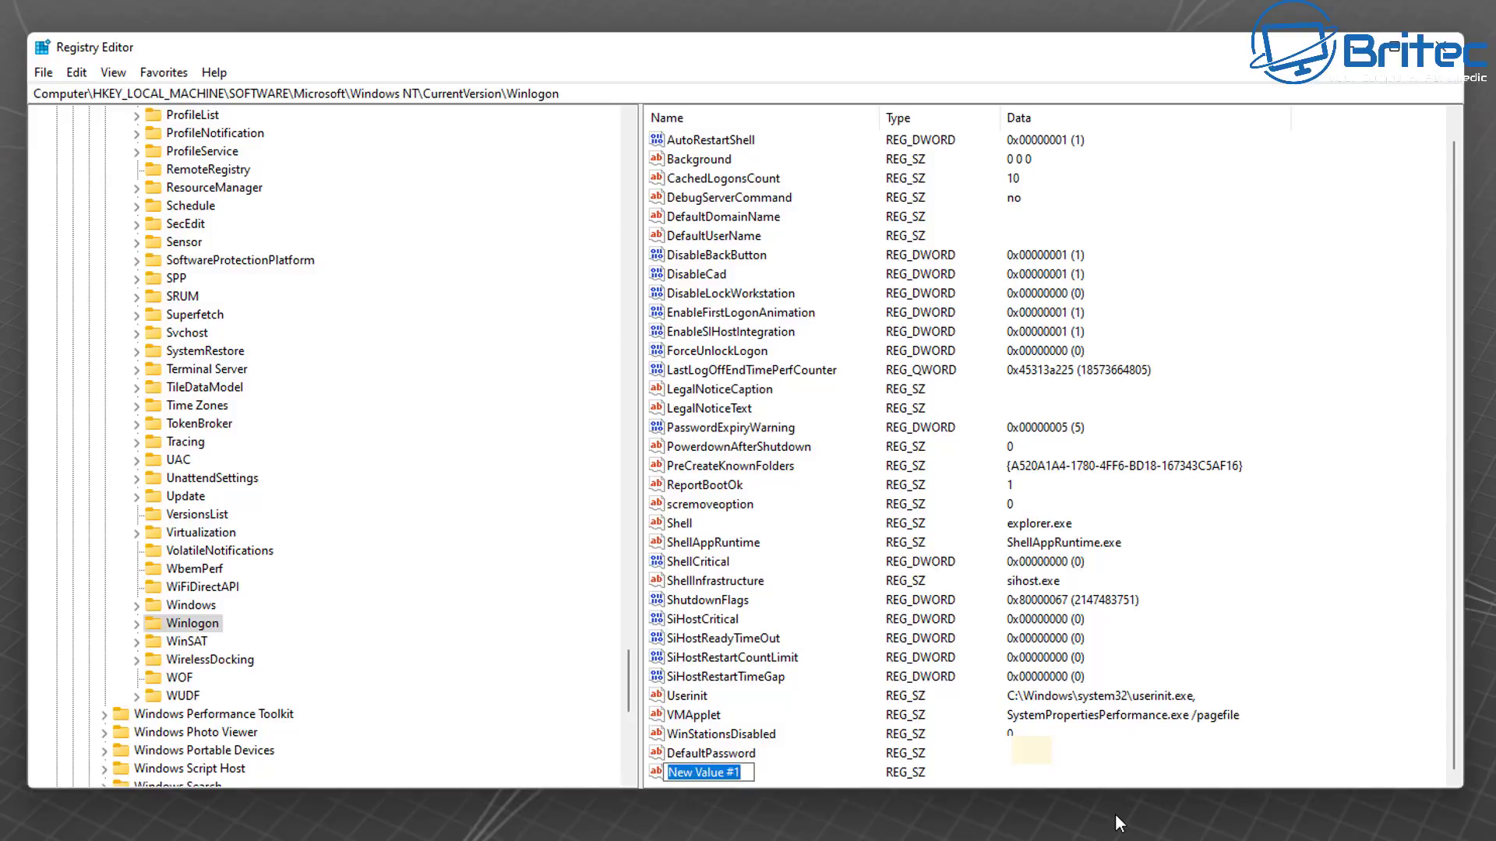
pyautogui.write('Auto')
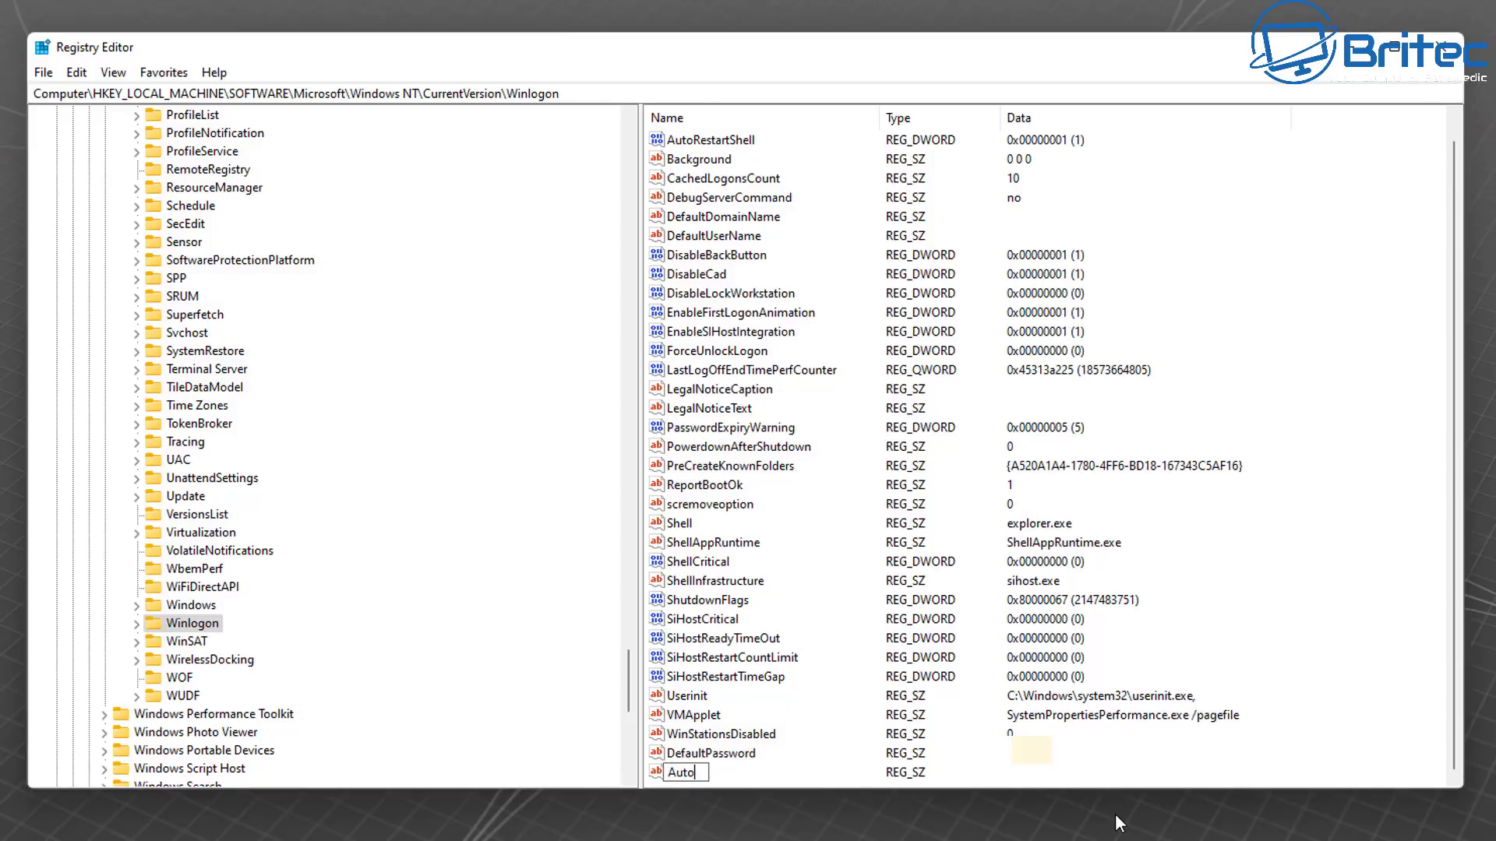
pyautogui.write('AdminLogon')
pyautogui.click(779, 773)
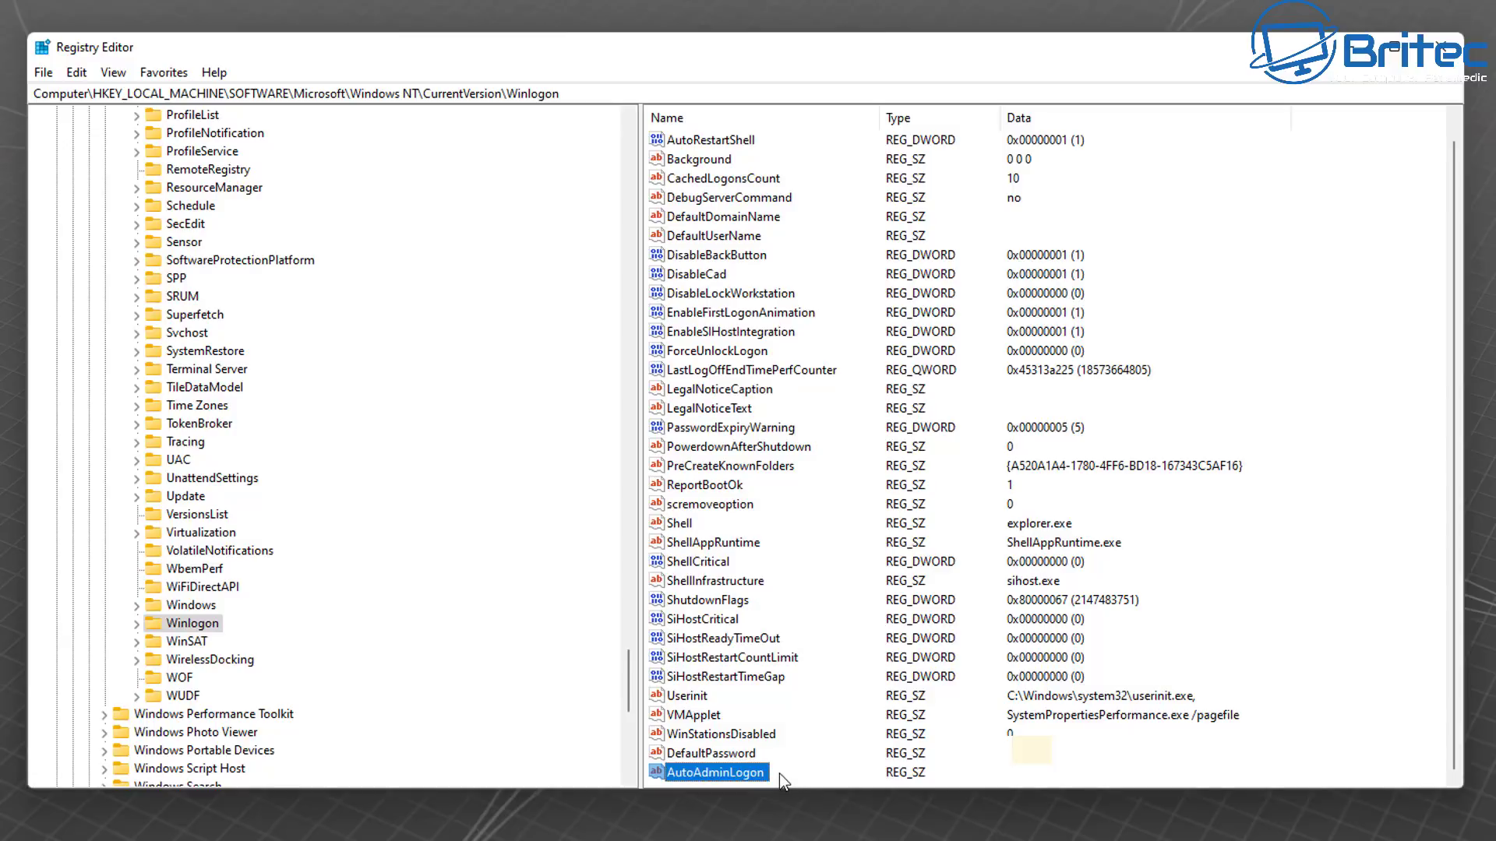
pyautogui.doubleClick(736, 773)
pyautogui.moveTo(275, 138); pyautogui.dragTo(840, 536)
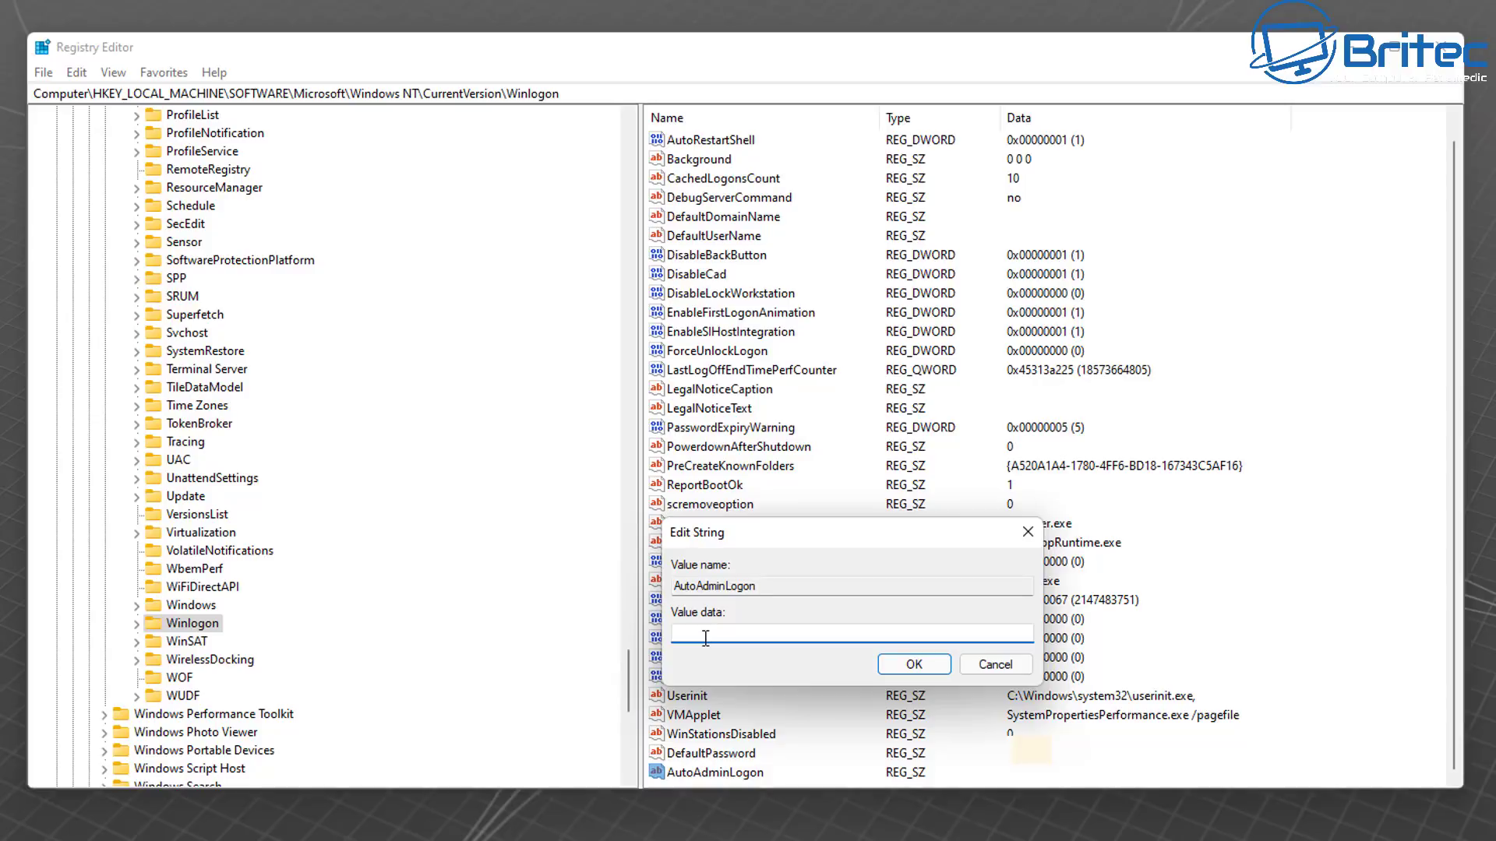
# Step: Enter 1 as AutoAdminLogon's value data and save it
pyautogui.write('1')
pyautogui.click(913, 666)
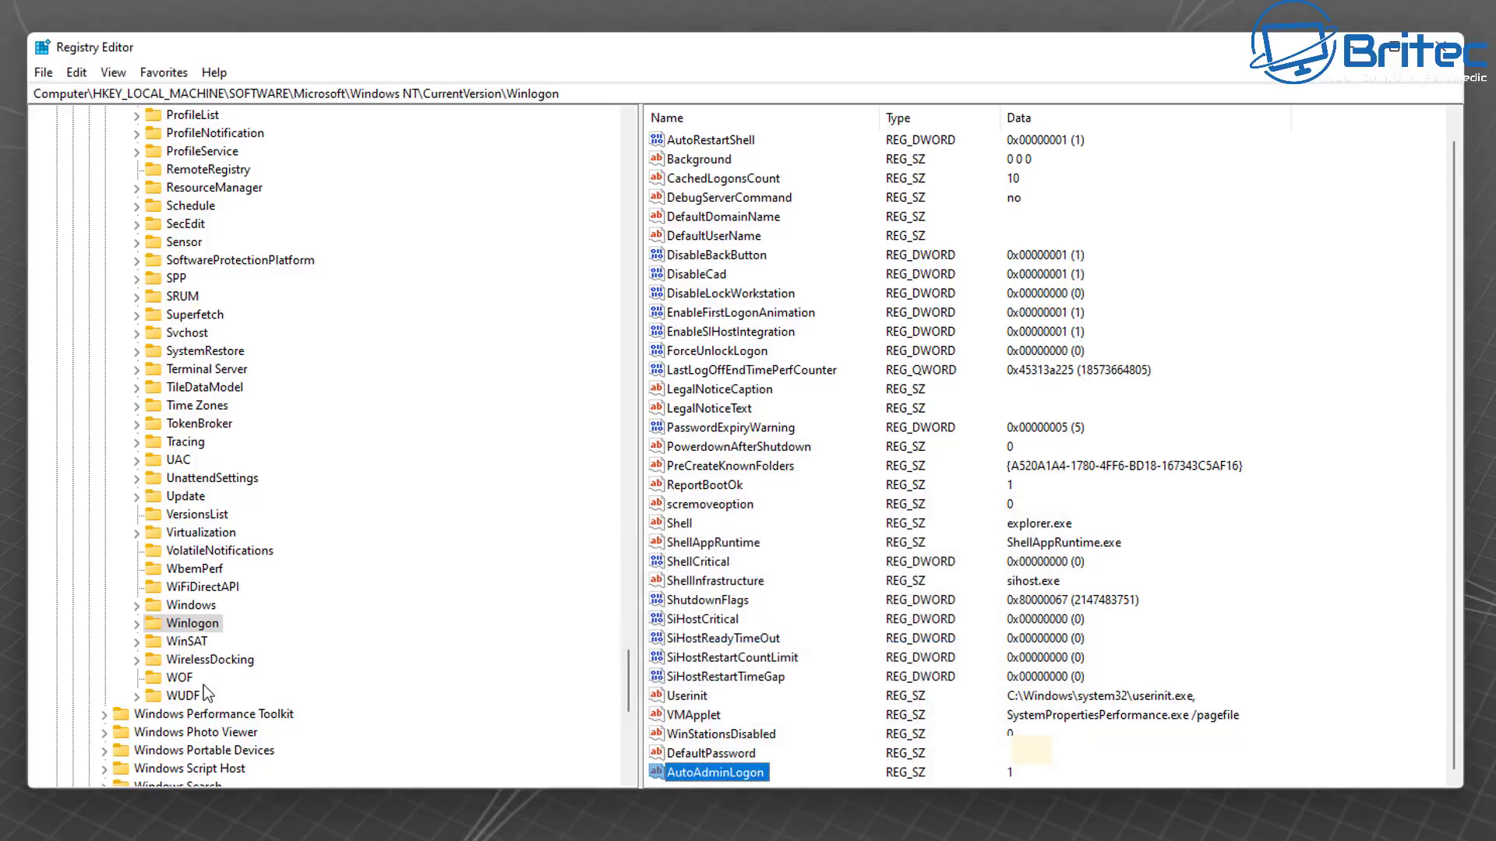